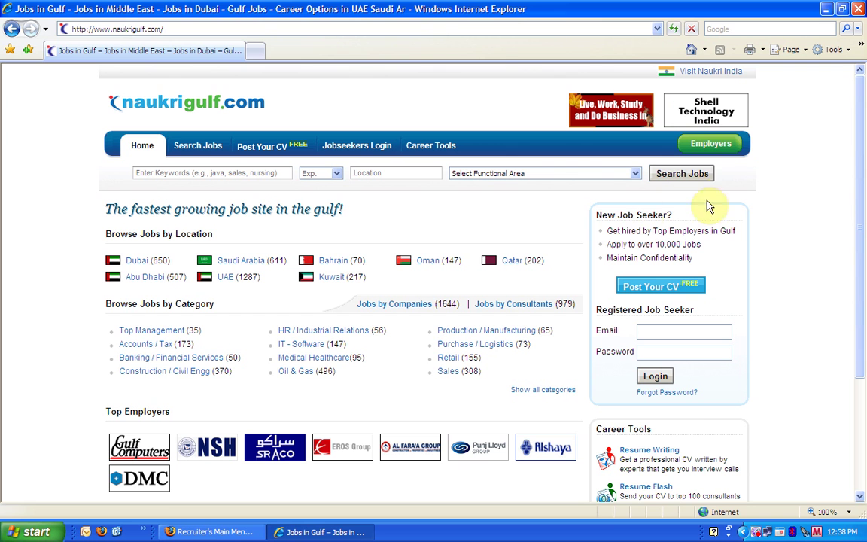
- Go to the Recruiters Login page using the green Employers button on the home page
{"action": "left_click", "coordinate": [712, 146]}
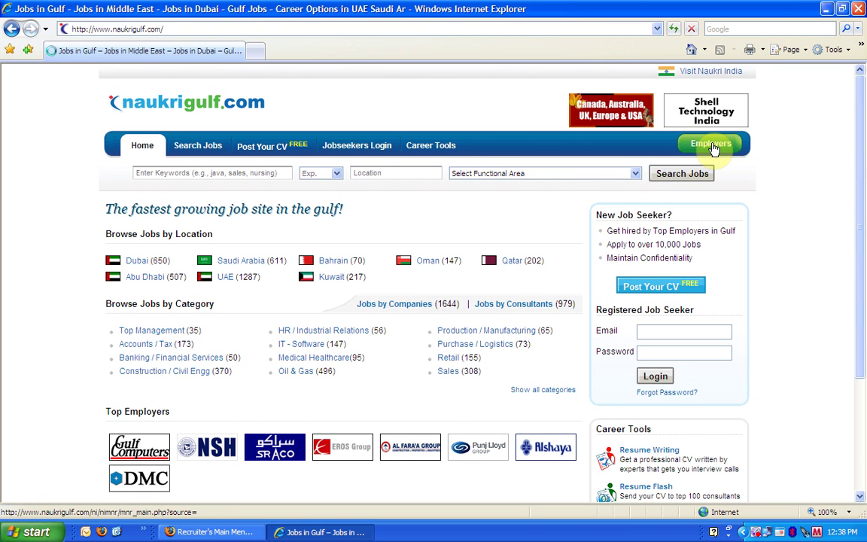
- Log in to Resdex with the recruiter account's username and password
{"action": "left_click", "coordinate": [294, 213]}
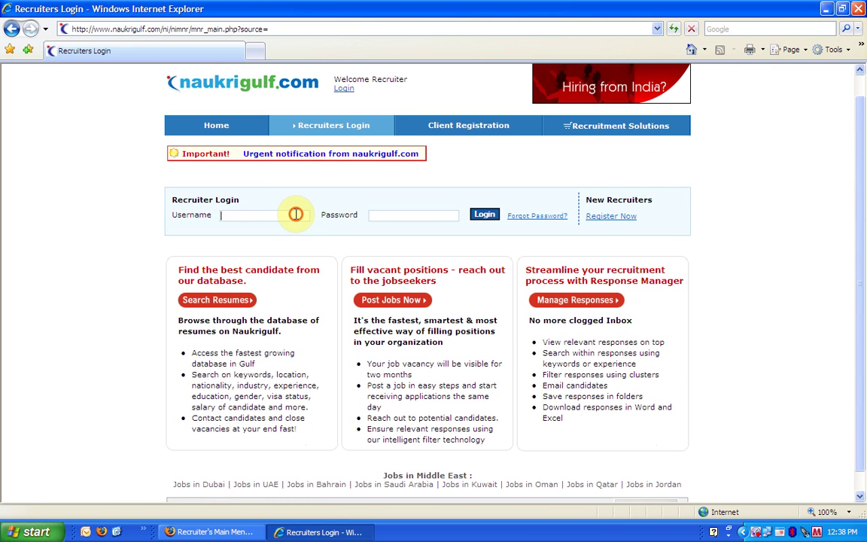
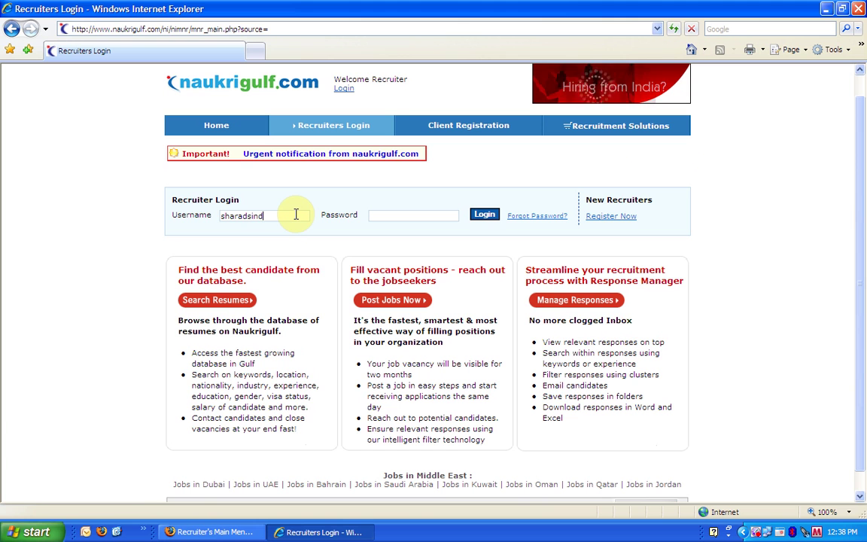
{"action": "key", "text": "Tab"}
{"action": "type", "text": "*"}
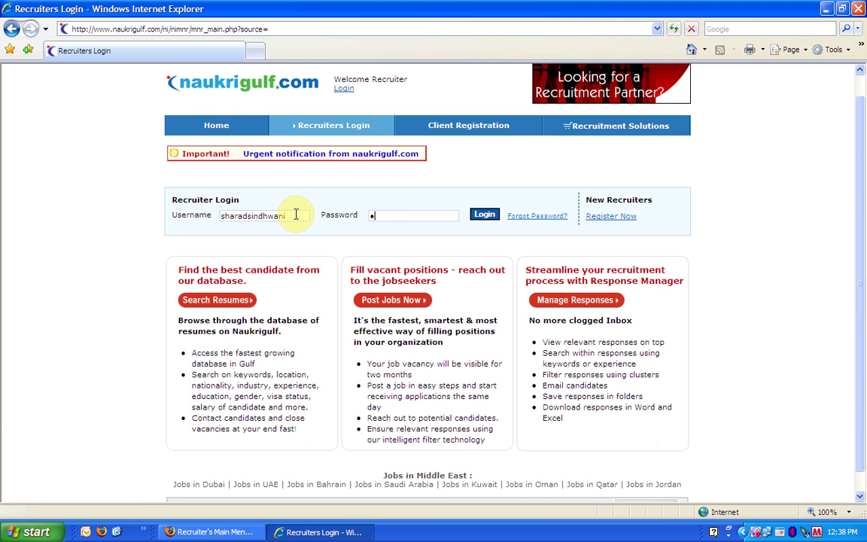
{"action": "type", "text": "*********"}
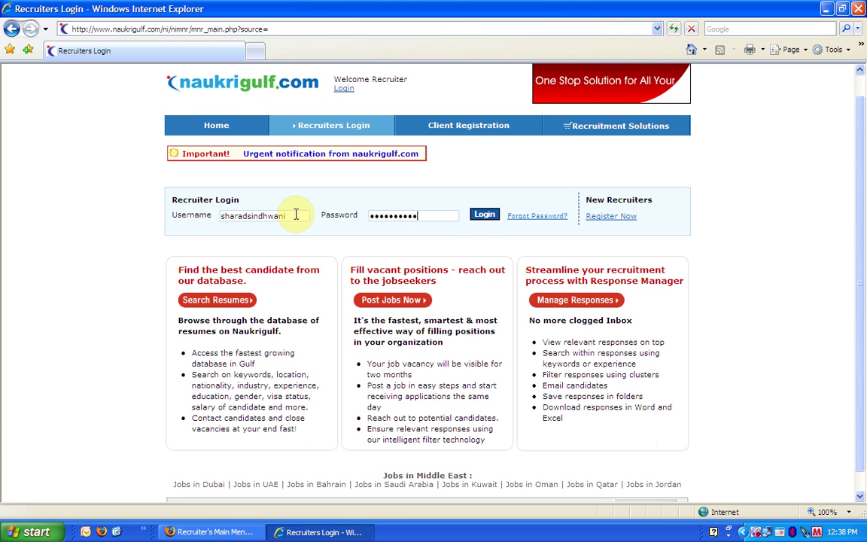
{"action": "left_click", "coordinate": [485, 216]}
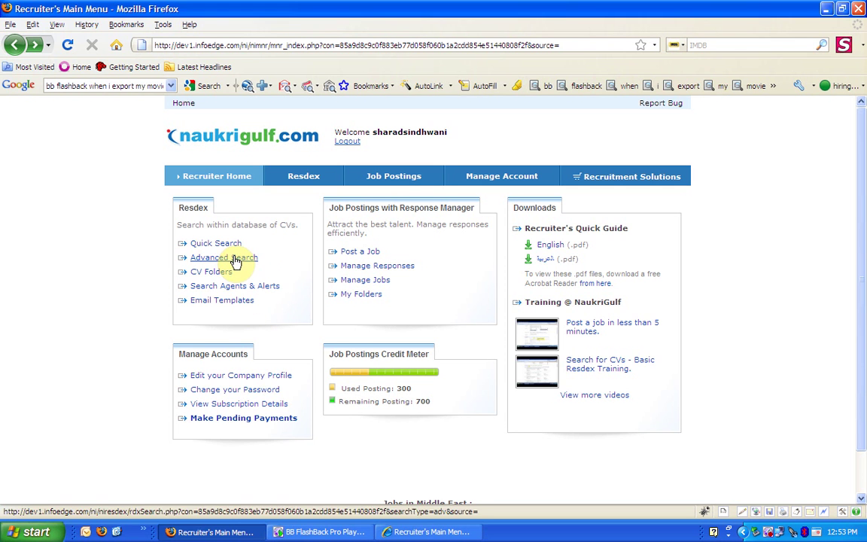
- Open Resdex Advanced Search and scroll through its empty CV search form
{"action": "left_click", "coordinate": [247, 259]}
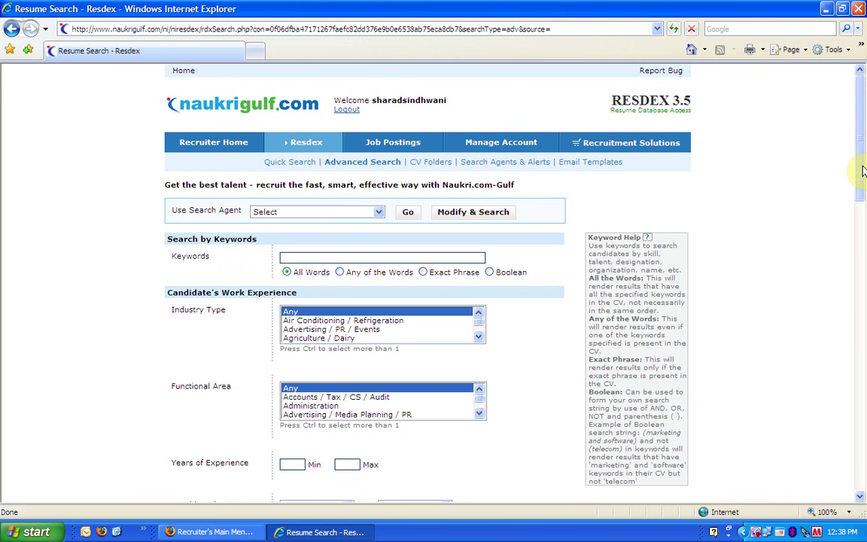
{"action": "scroll", "coordinate": [863, 171], "scroll_direction": "down", "scroll_amount": 3}
{"action": "left_click_drag", "start_coordinate": [863, 171], "coordinate": [863, 128]}
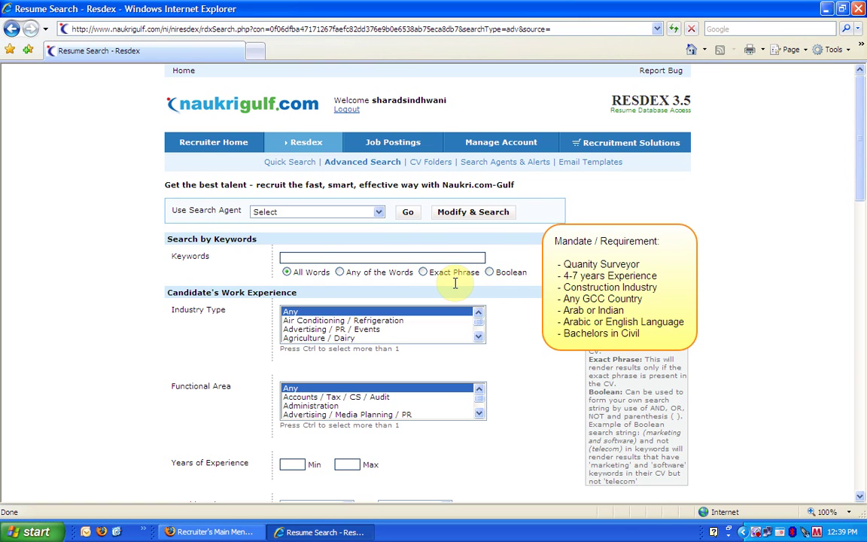
- Search for keyword 'quantity surveyor' in the Construction / Civil Engineering industry
{"action": "left_click", "coordinate": [307, 256]}
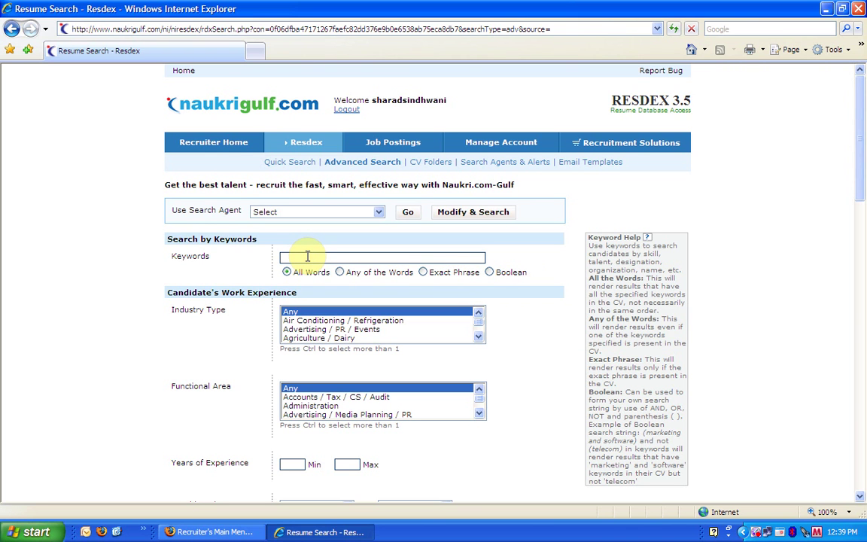
{"action": "type", "text": "quant"}
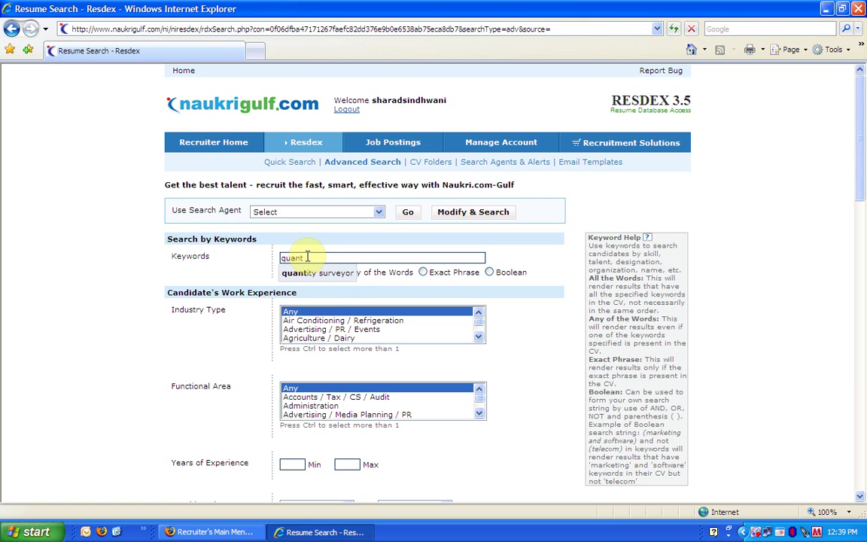
{"action": "left_click", "coordinate": [310, 272]}
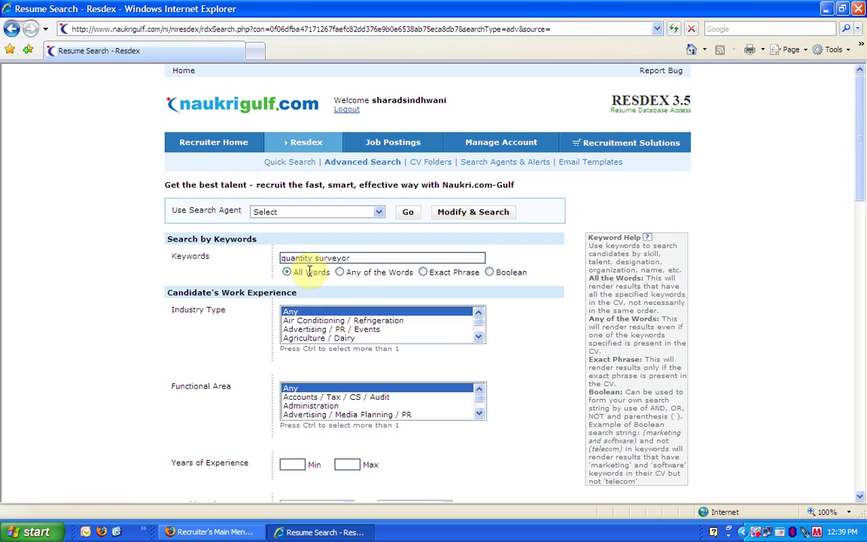
{"action": "left_click", "coordinate": [342, 339]}
{"action": "key", "text": "Down"}
{"action": "key", "text": "Down"}
{"action": "key", "text": "Down"}
{"action": "key", "text": "Down"}
{"action": "key", "text": "Down"}
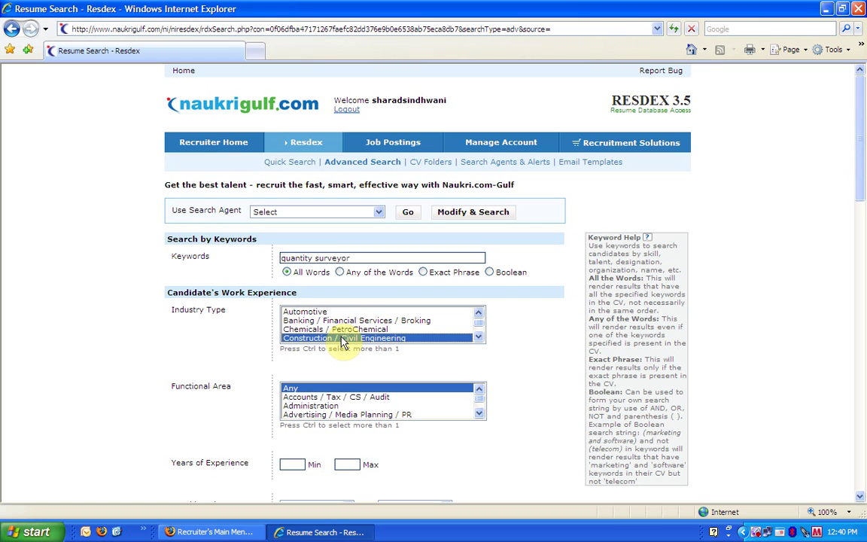
{"action": "scroll", "coordinate": [342, 335], "scroll_direction": "down", "scroll_amount": 1}
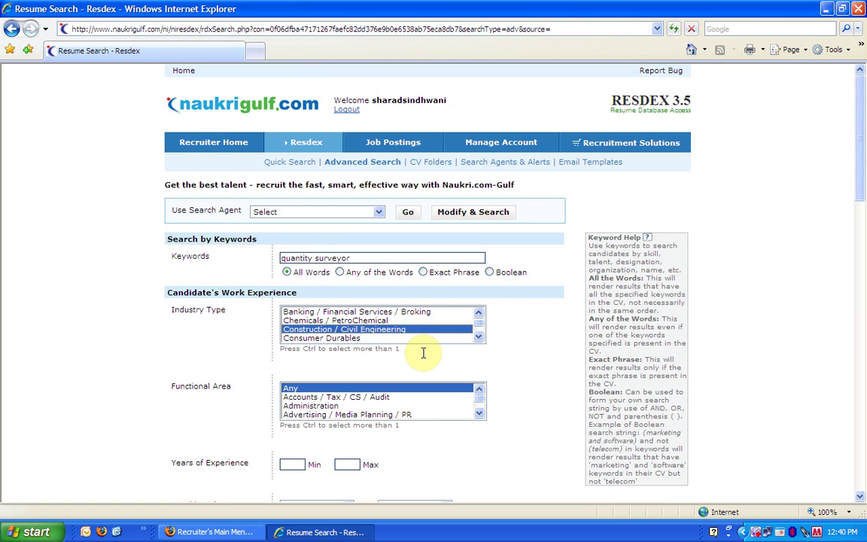
- Set functional area to Engineering and minimum experience to 4 years
{"action": "left_click", "coordinate": [350, 415]}
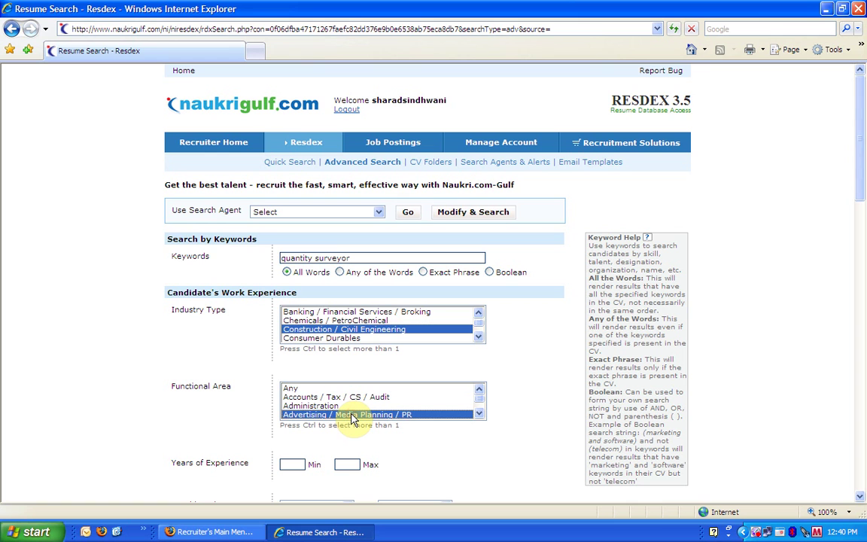
{"action": "key", "text": "e"}
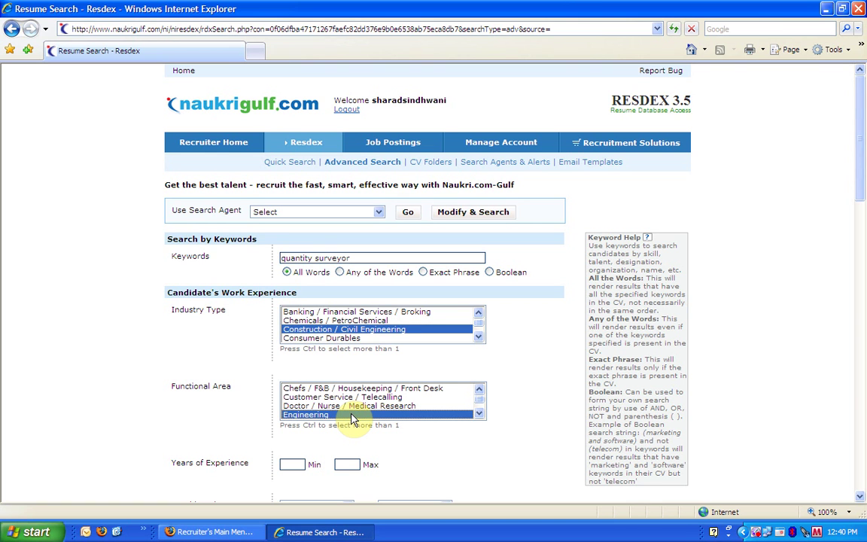
{"action": "left_click", "coordinate": [292, 465]}
{"action": "type", "text": "4"}
{"action": "left_click", "coordinate": [345, 464]}
- Set maximum experience to 7 years and location to Any GCC Country
{"action": "type", "text": "7"}
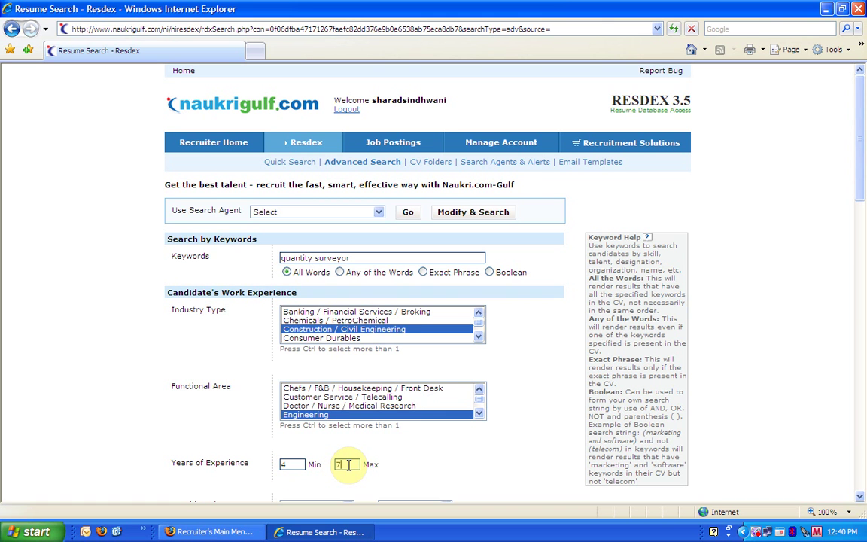
{"action": "left_click_drag", "start_coordinate": [861, 188], "coordinate": [864, 310]}
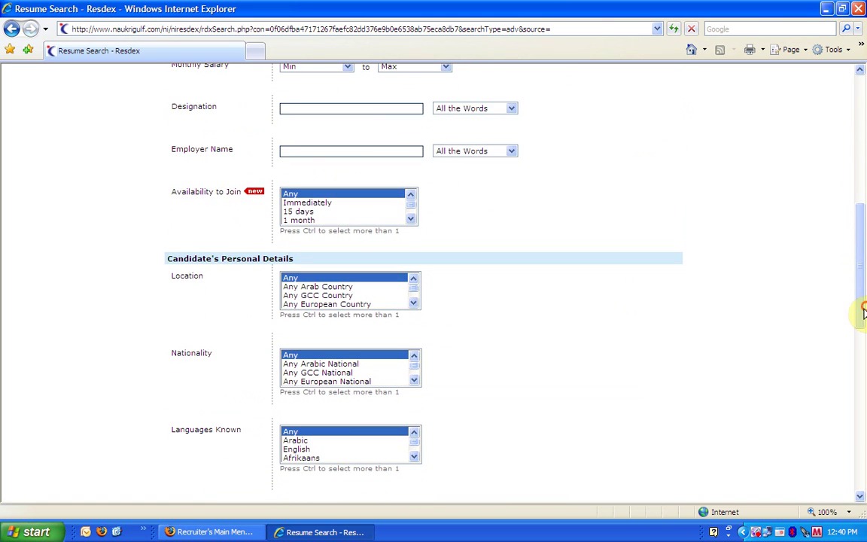
{"action": "left_click", "coordinate": [331, 297]}
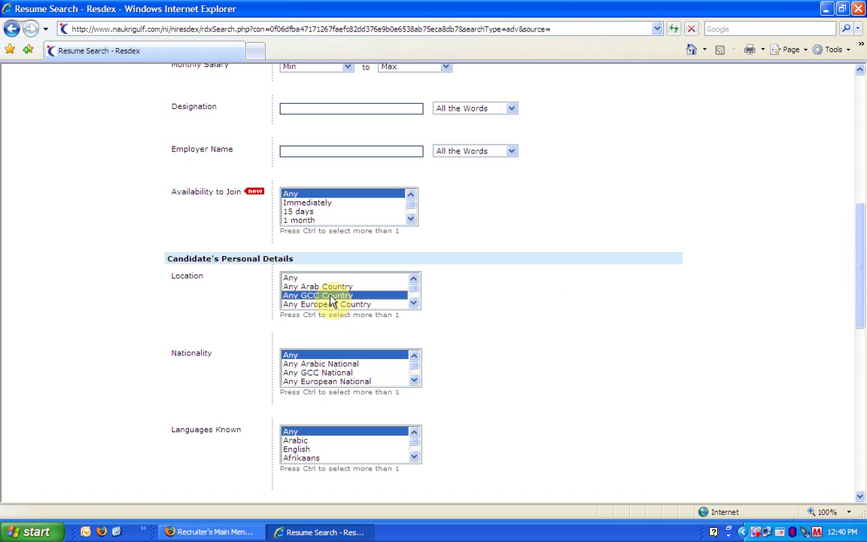
- Accept Any Arabic National and Indian nationalities, requiring Arabic and English languages
{"action": "left_click", "coordinate": [326, 364]}
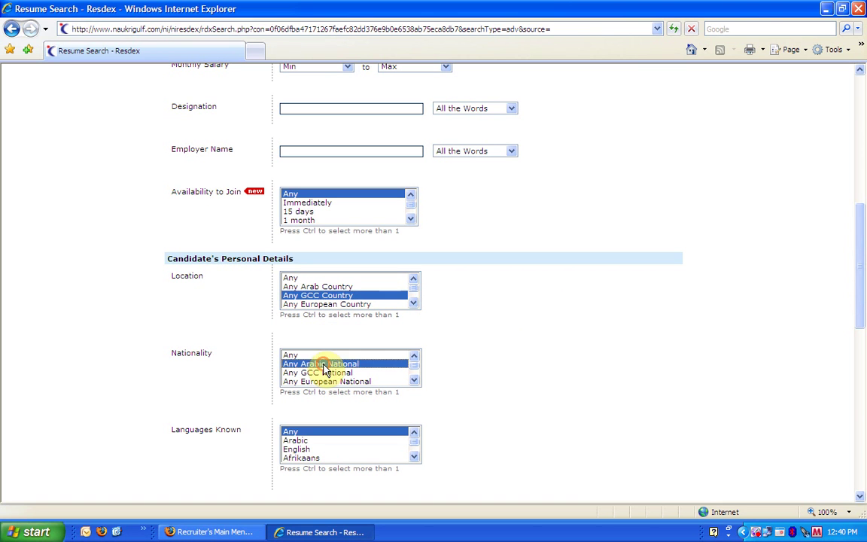
{"action": "left_click", "coordinate": [414, 382]}
{"action": "left_click", "coordinate": [414, 381]}
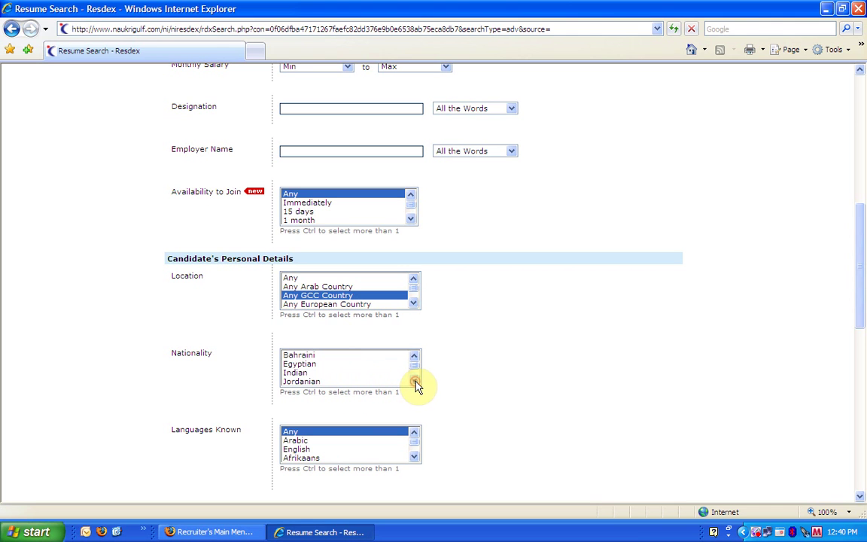
{"action": "left_click", "coordinate": [388, 372]}
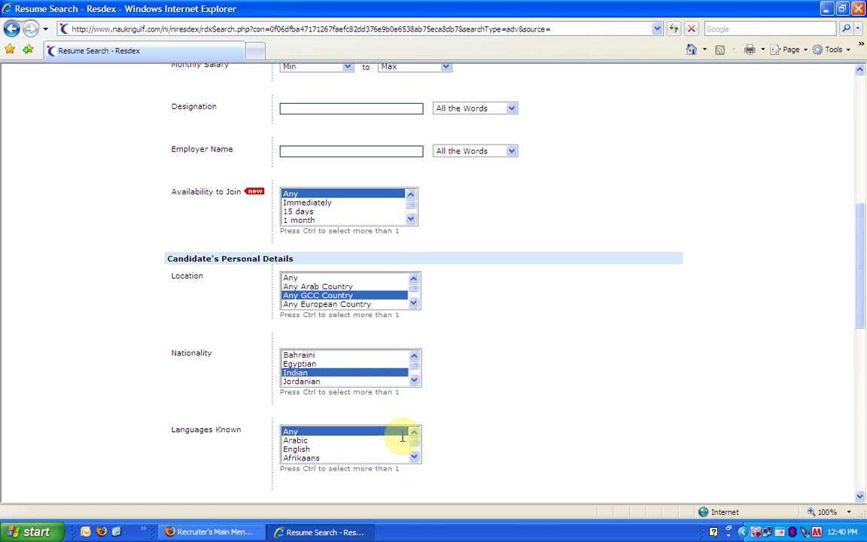
{"action": "left_click", "coordinate": [312, 441]}
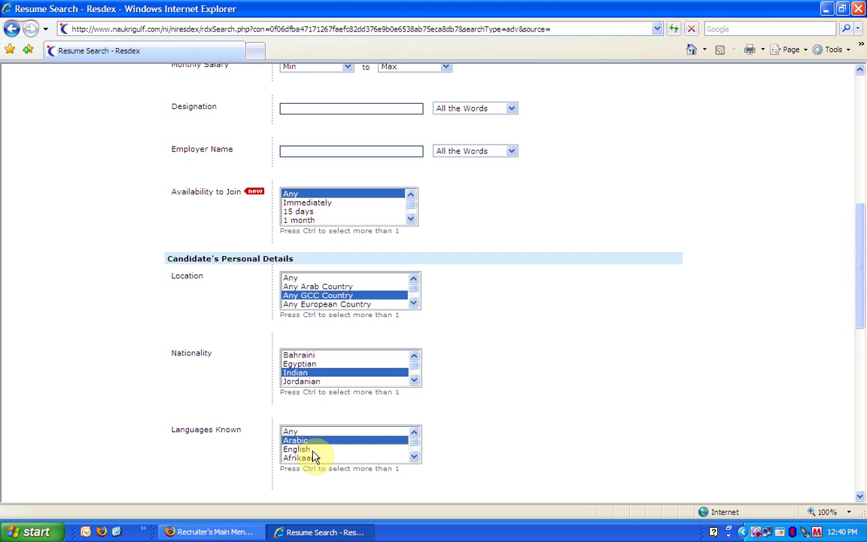
{"action": "left_click", "coordinate": [314, 450], "text": "ctrl"}
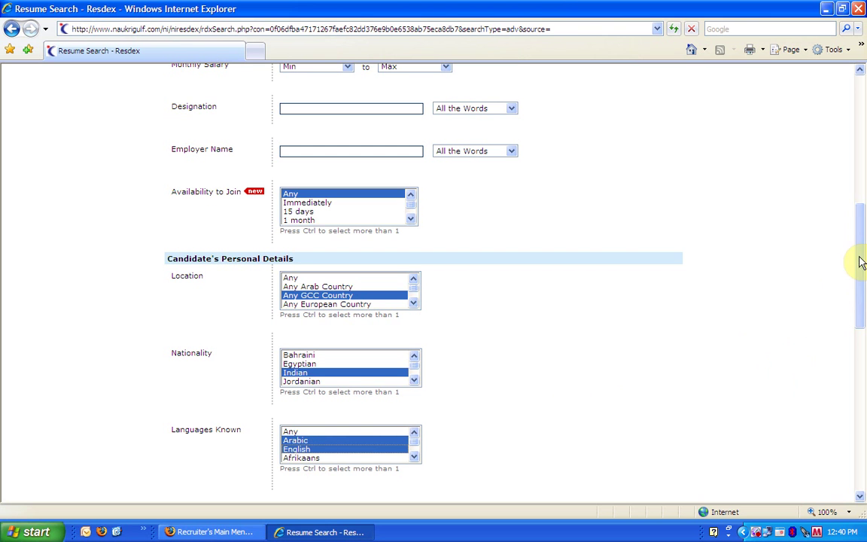
{"action": "left_click_drag", "start_coordinate": [861, 261], "coordinate": [864, 388]}
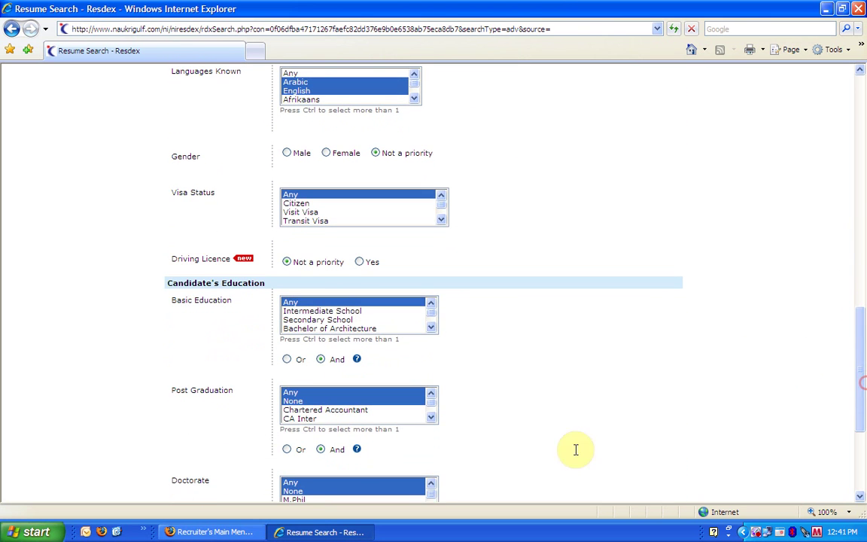
- Choose Bachelor of Technology/Engineering and Diploma as basic education, with Civil specialisation
{"action": "left_click_drag", "start_coordinate": [433, 331], "coordinate": [433, 332]}
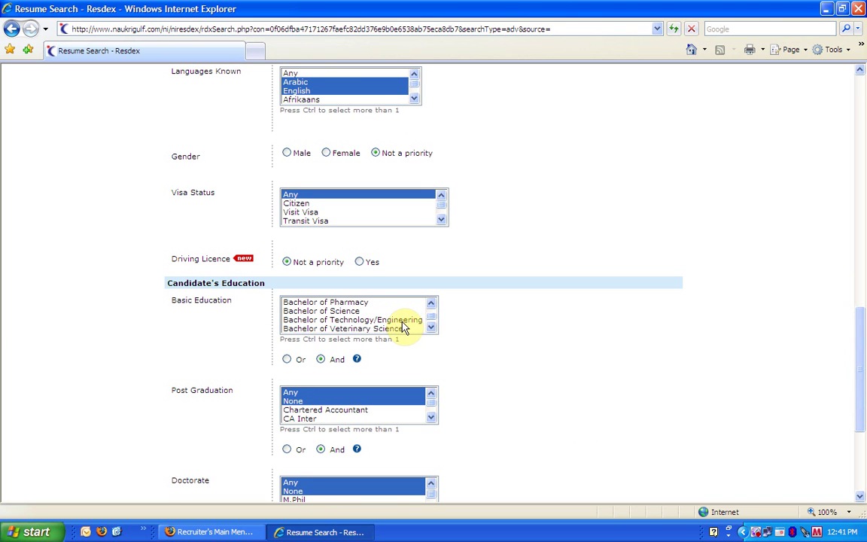
{"action": "left_click", "coordinate": [397, 320]}
{"action": "scroll", "coordinate": [435, 328], "scroll_direction": "down", "scroll_amount": 2}
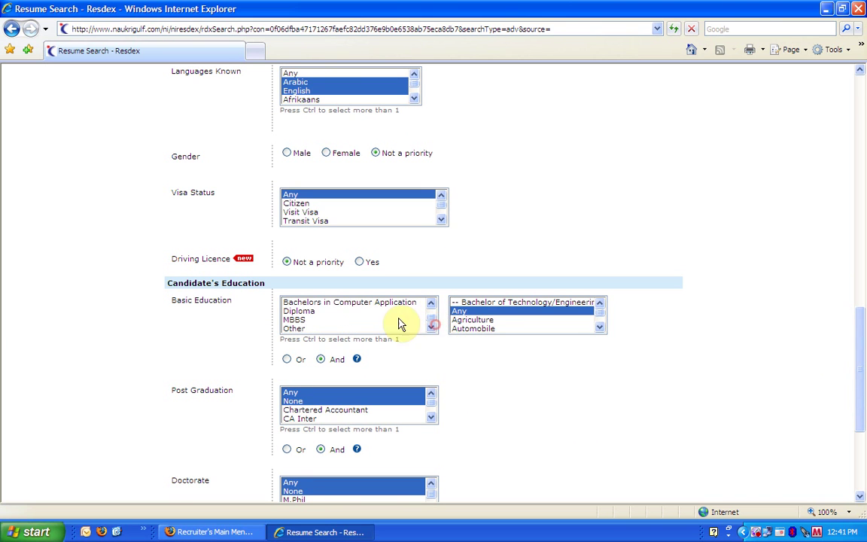
{"action": "left_click", "coordinate": [338, 313]}
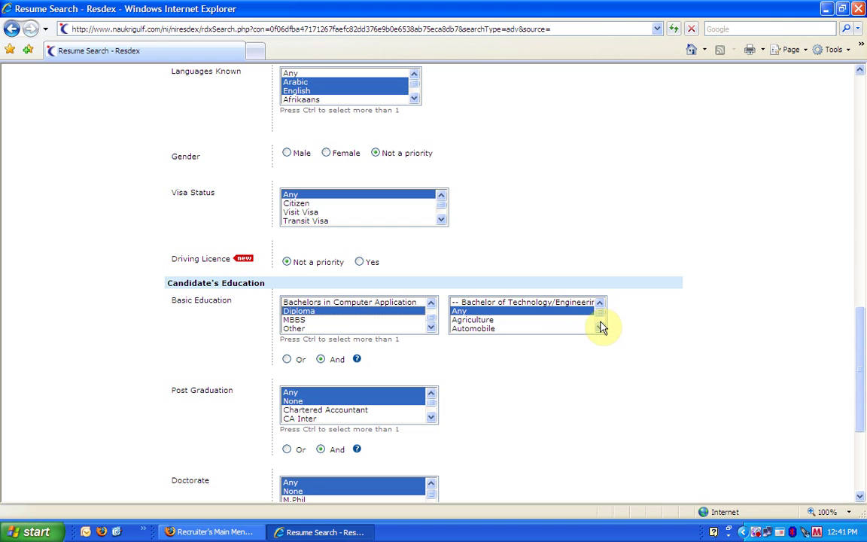
{"action": "left_click_drag", "start_coordinate": [599, 328], "coordinate": [599, 332]}
{"action": "left_click", "coordinate": [503, 320]}
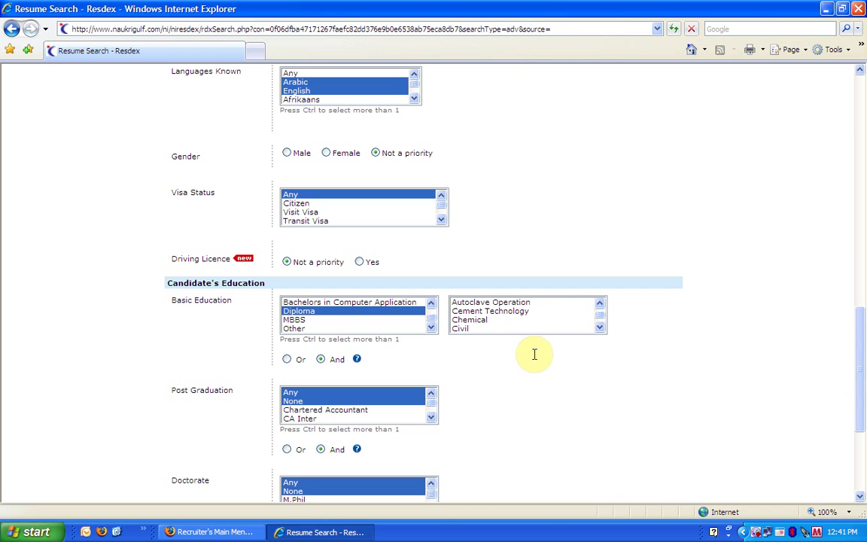
{"action": "left_click", "coordinate": [488, 329]}
{"action": "scroll", "coordinate": [490, 338], "scroll_direction": "down", "scroll_amount": 3}
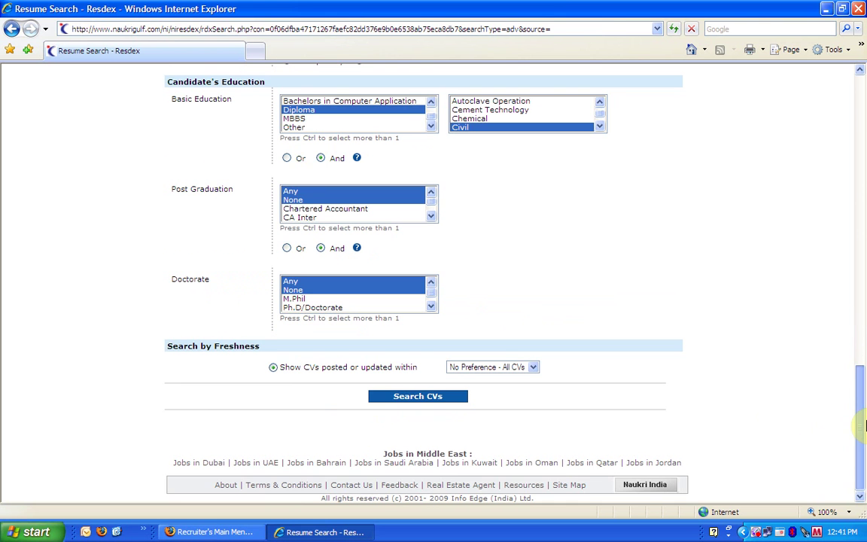
- Run the search (423 CVs), filter by United Arab Emirates (293), then turn it off
{"action": "left_click", "coordinate": [426, 400]}
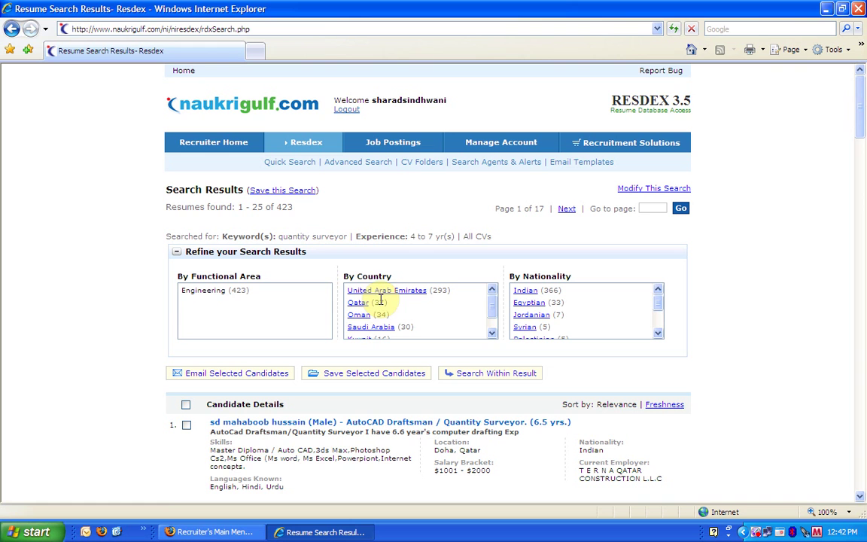
{"action": "left_click", "coordinate": [379, 291]}
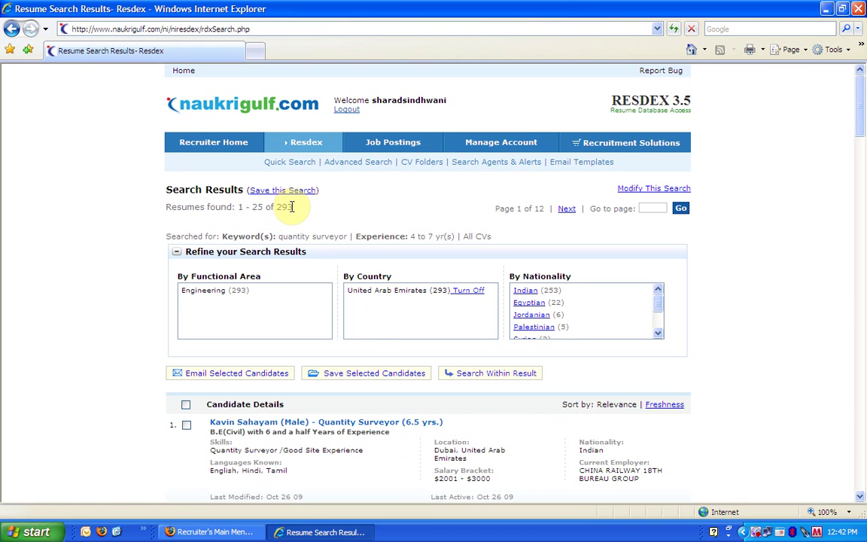
{"action": "mouse_move", "coordinate": [468, 458]}
{"action": "left_mouse_down"}
{"action": "mouse_move", "coordinate": [437, 450]}
{"action": "mouse_move", "coordinate": [460, 451]}
{"action": "left_mouse_up"}
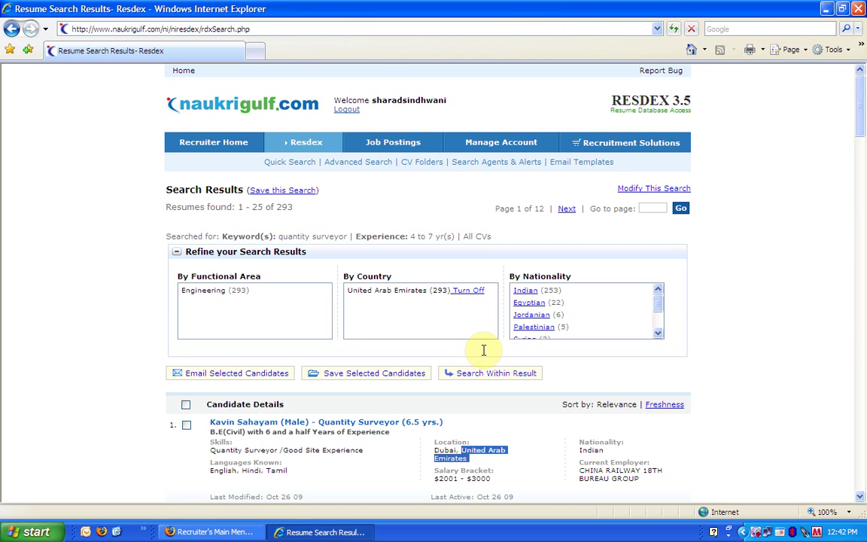
{"action": "left_click", "coordinate": [465, 291]}
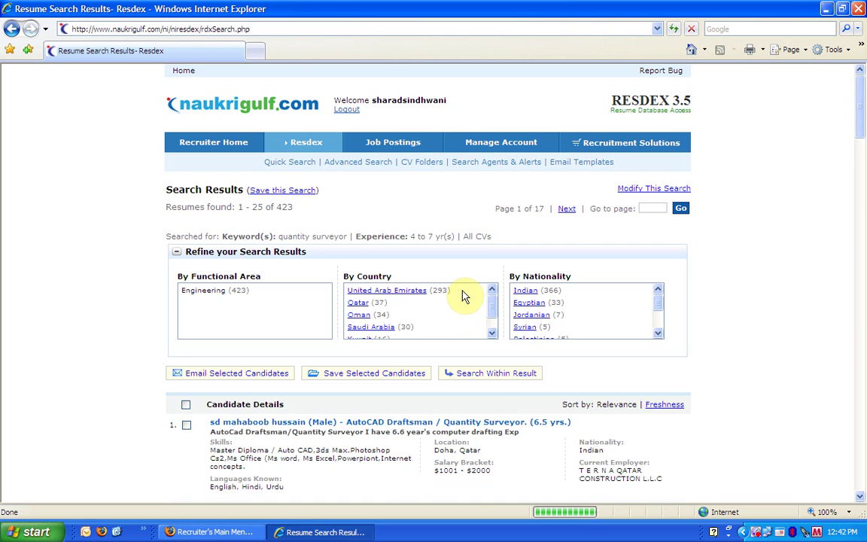
- Open the fourth candidate's full CV and maximize its window
{"action": "left_click_drag", "start_coordinate": [858, 124], "coordinate": [864, 194]}
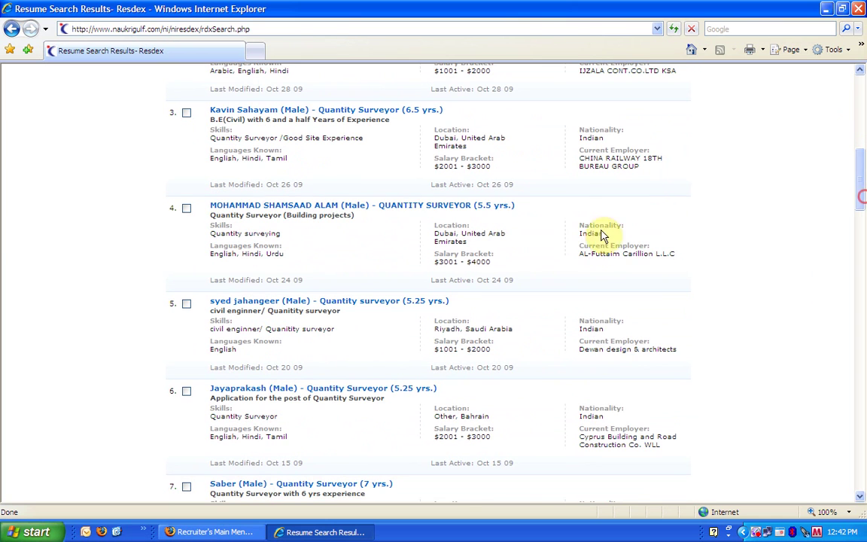
{"action": "left_click", "coordinate": [404, 211]}
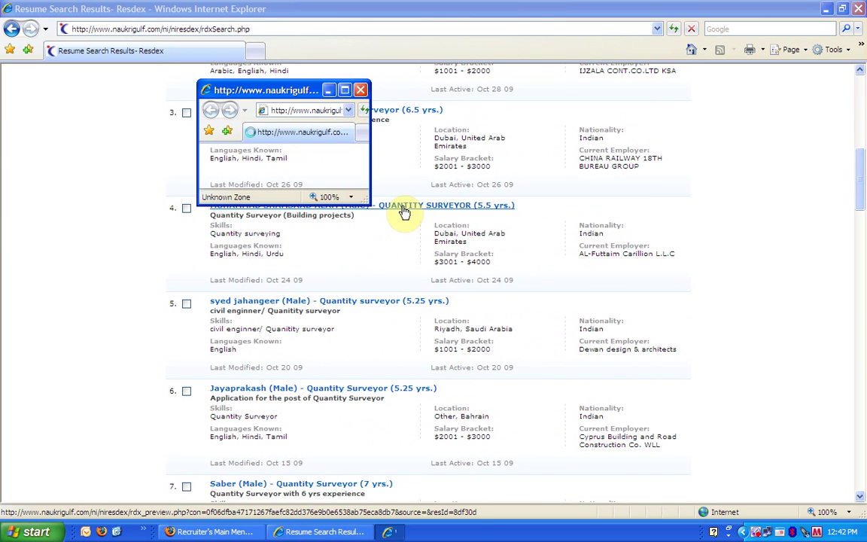
{"action": "left_click", "coordinate": [346, 92]}
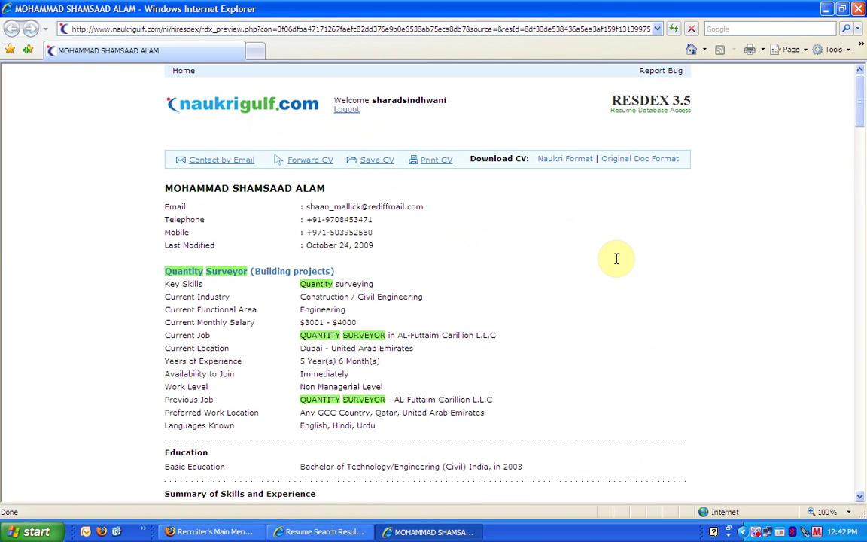
{"action": "mouse_move", "coordinate": [859, 103]}
{"action": "left_mouse_down"}
{"action": "mouse_move", "coordinate": [863, 232]}
{"action": "mouse_move", "coordinate": [851, 107]}
{"action": "left_mouse_up"}
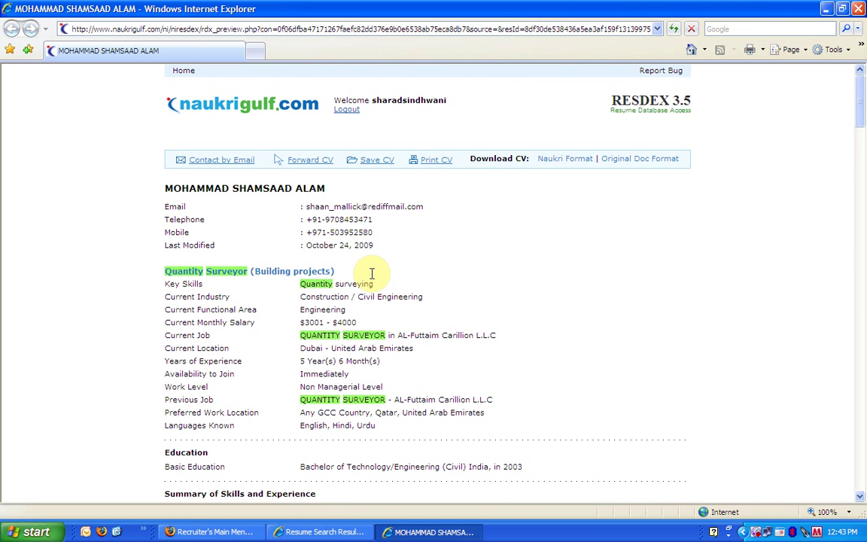
- Look at the Contact by Email, Forward CV and Save CV folder options
{"action": "left_click", "coordinate": [224, 164]}
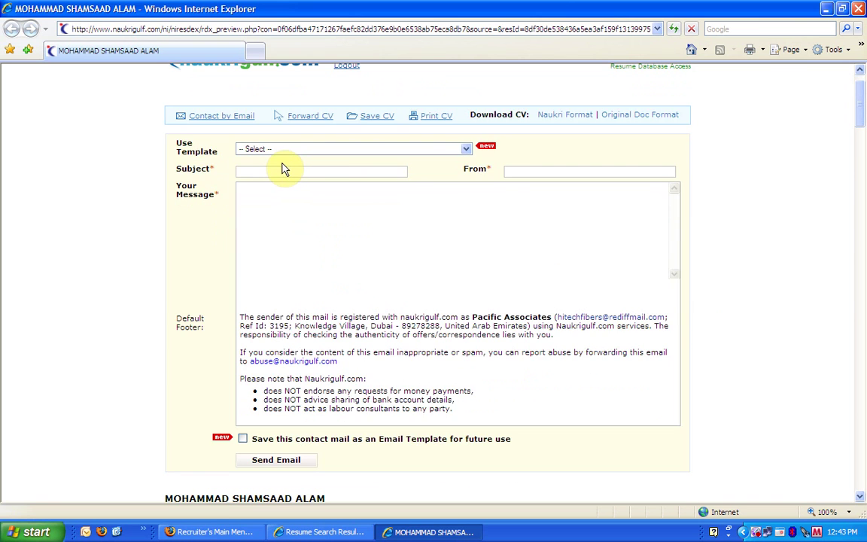
{"action": "left_click", "coordinate": [308, 118]}
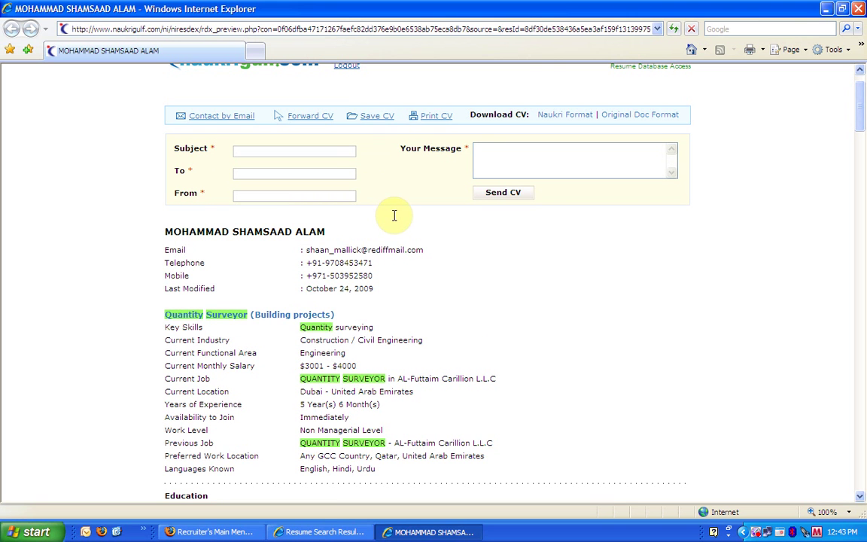
{"action": "left_click", "coordinate": [369, 118]}
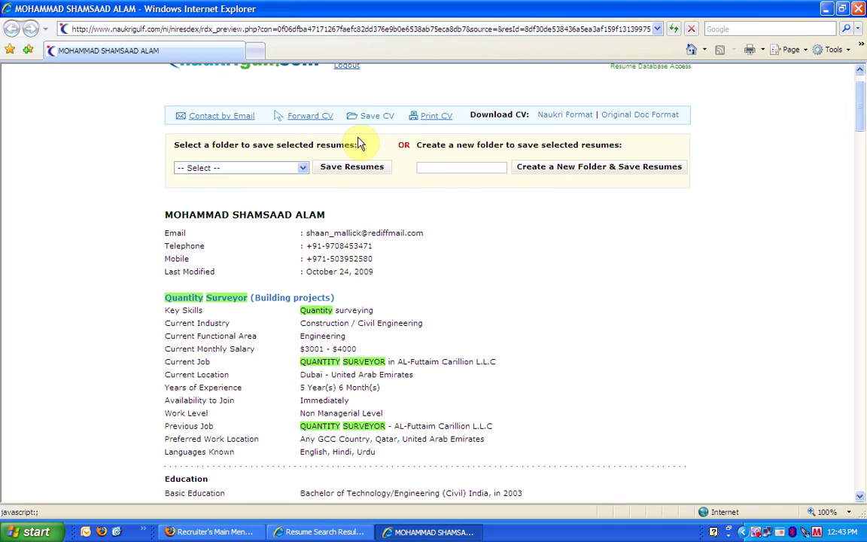
{"action": "left_click", "coordinate": [304, 167]}
{"action": "left_click", "coordinate": [305, 168]}
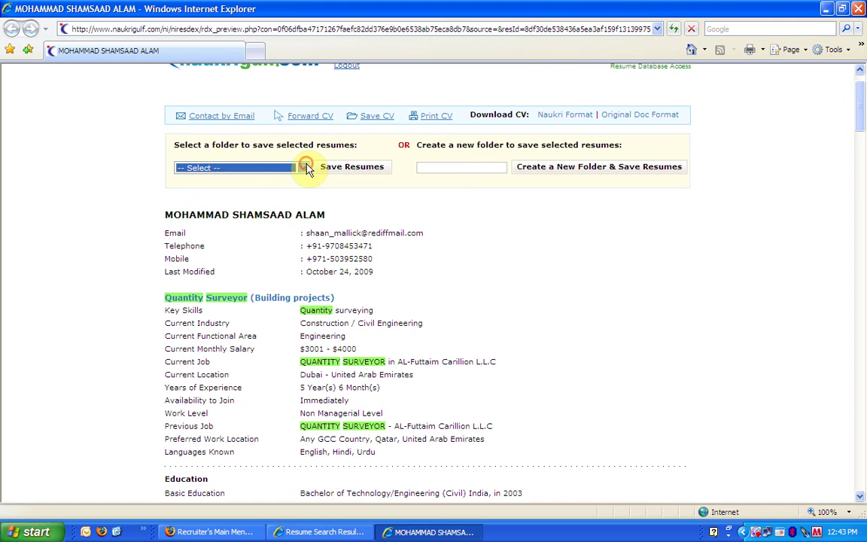
- Start printing the CV, cancel it, and close the CV window
{"action": "left_click", "coordinate": [428, 122]}
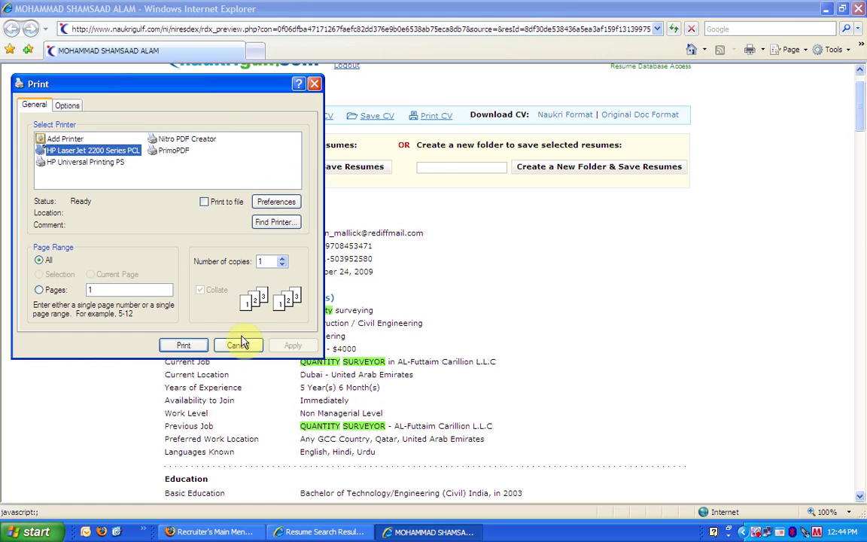
{"action": "left_click", "coordinate": [243, 344]}
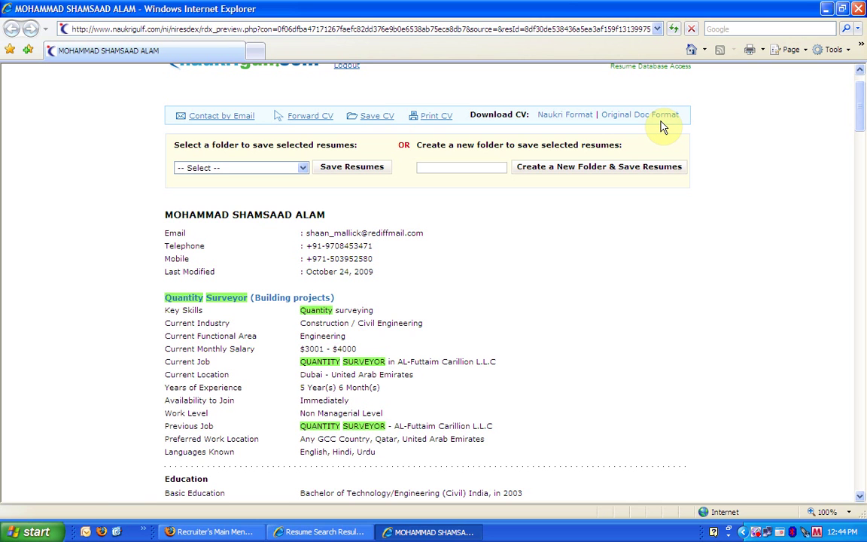
{"action": "left_click", "coordinate": [662, 120]}
{"action": "left_click", "coordinate": [858, 8]}
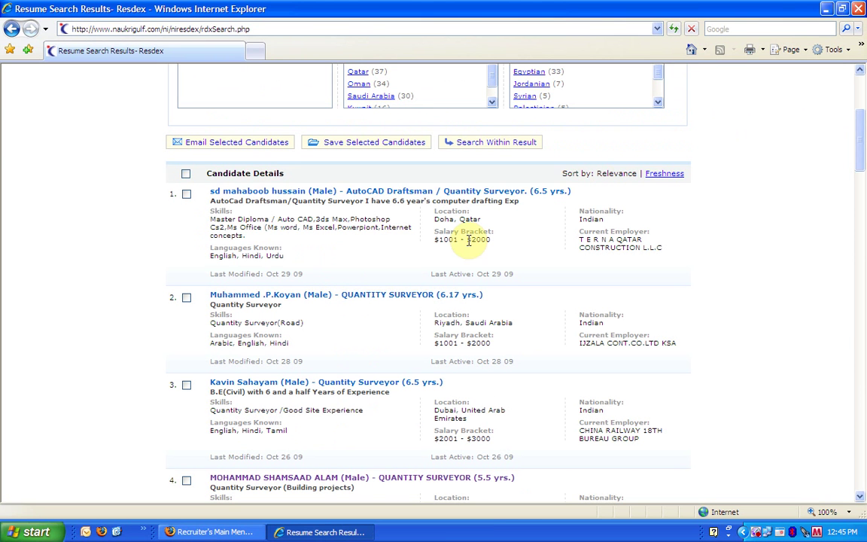
{"action": "left_click", "coordinate": [240, 146]}
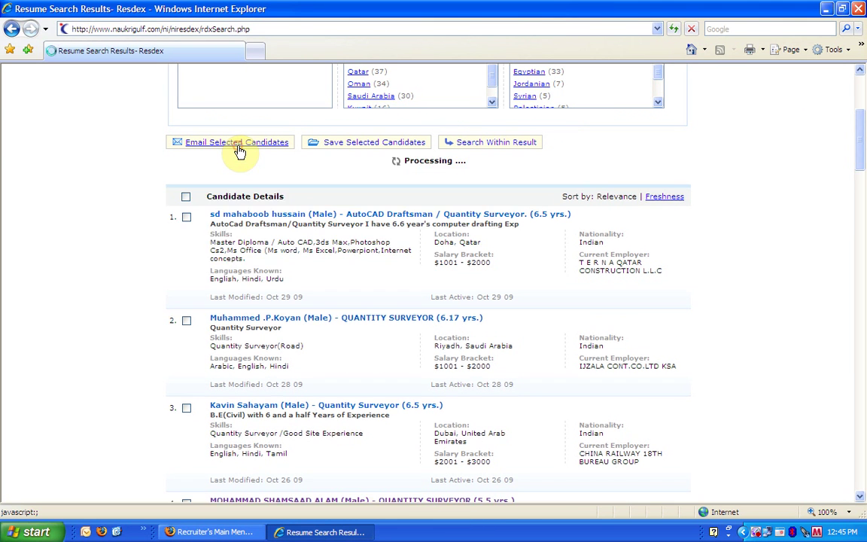
{"action": "left_click", "coordinate": [387, 149]}
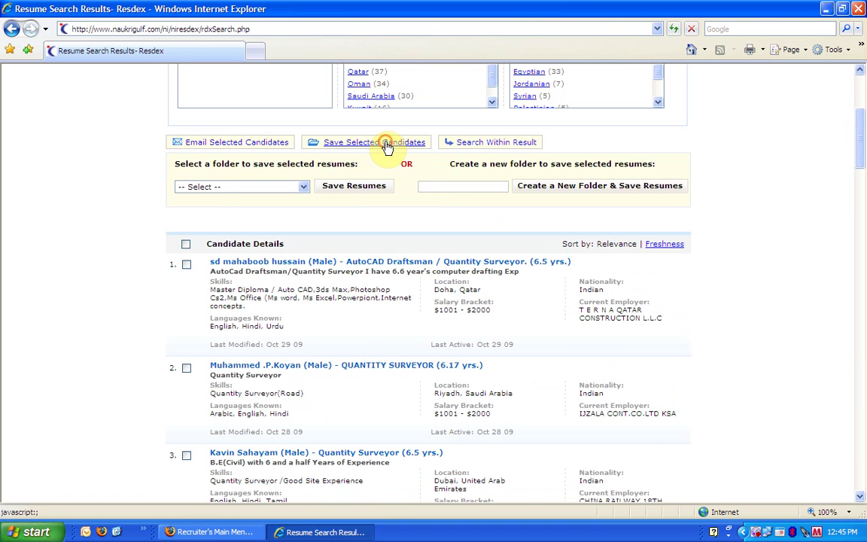
{"action": "left_click", "coordinate": [388, 144]}
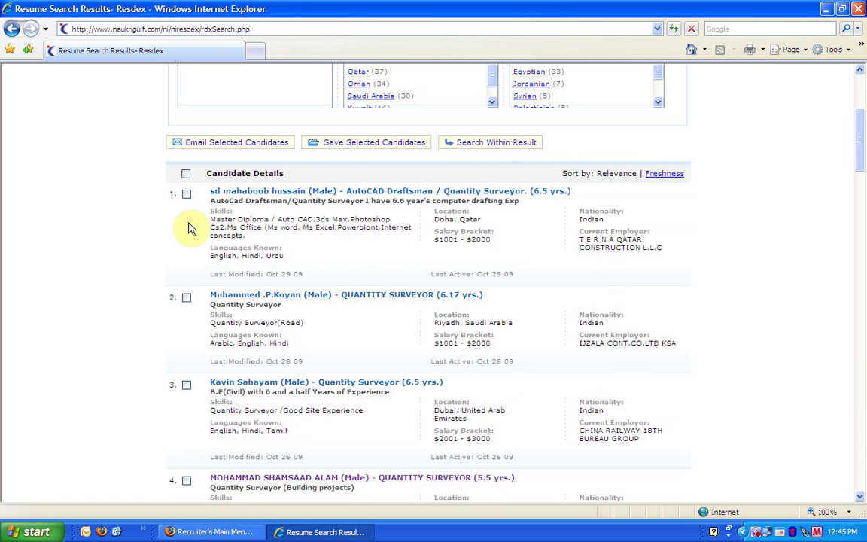
{"action": "left_click", "coordinate": [185, 174]}
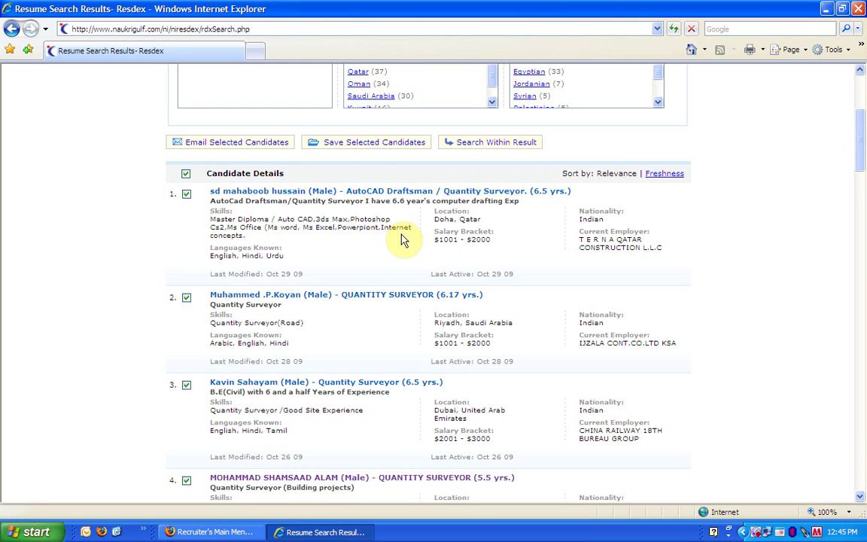
{"action": "left_click", "coordinate": [186, 175]}
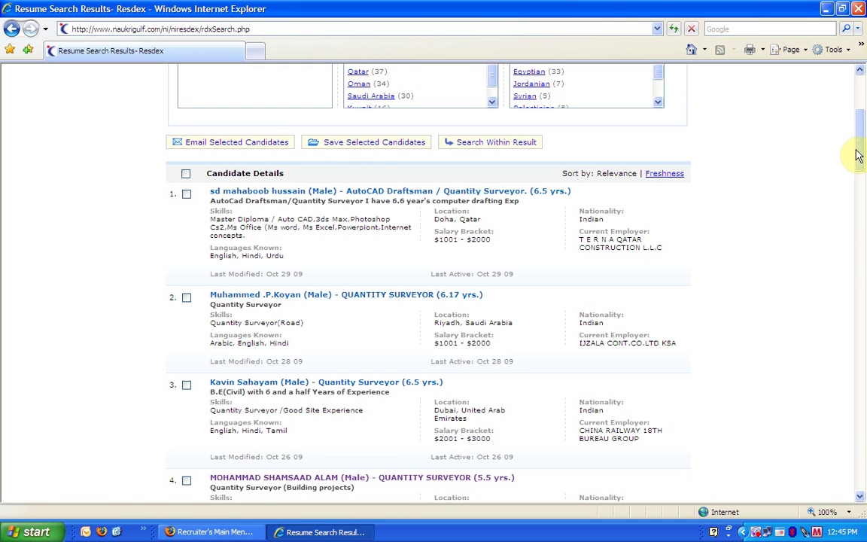
{"action": "left_click_drag", "start_coordinate": [860, 154], "coordinate": [857, 119]}
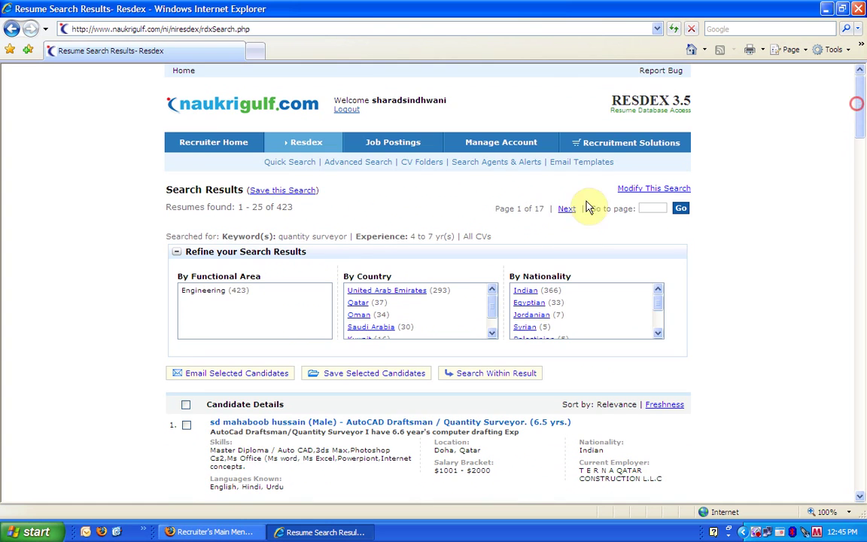
- Save the search as agent 'QS' with weekly email alerts
{"action": "left_click", "coordinate": [281, 194]}
{"action": "left_click", "coordinate": [289, 124]}
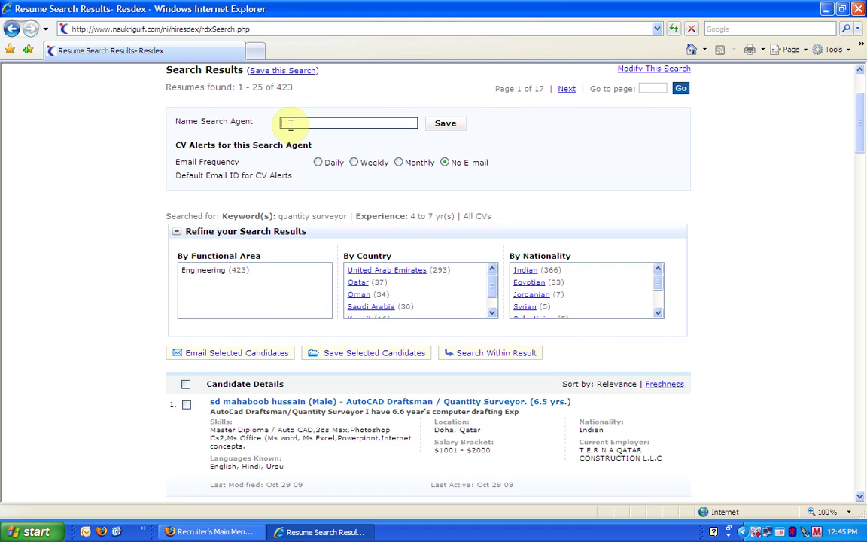
{"action": "type", "text": "QS"}
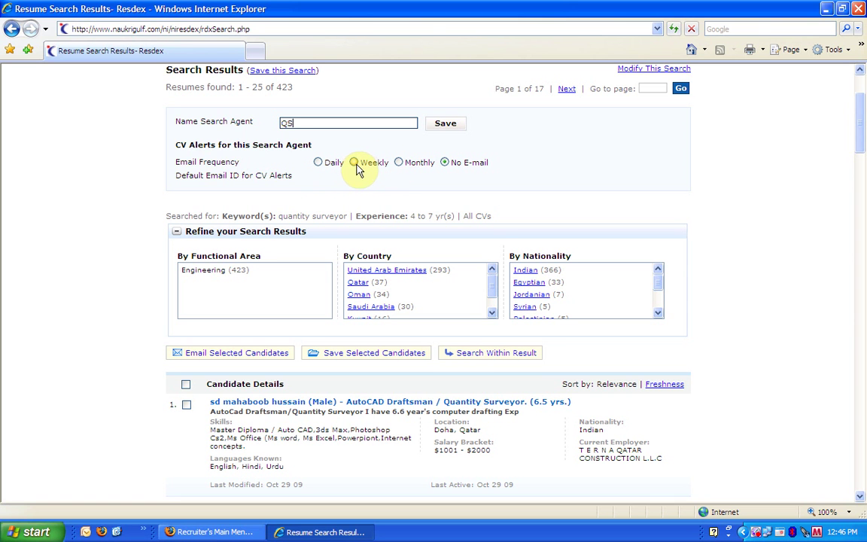
{"action": "left_click", "coordinate": [353, 162]}
{"action": "left_click", "coordinate": [444, 128]}
- Open the Search Within Result panel and close it again
{"action": "scroll", "coordinate": [858, 135], "scroll_direction": "up", "scroll_amount": 1}
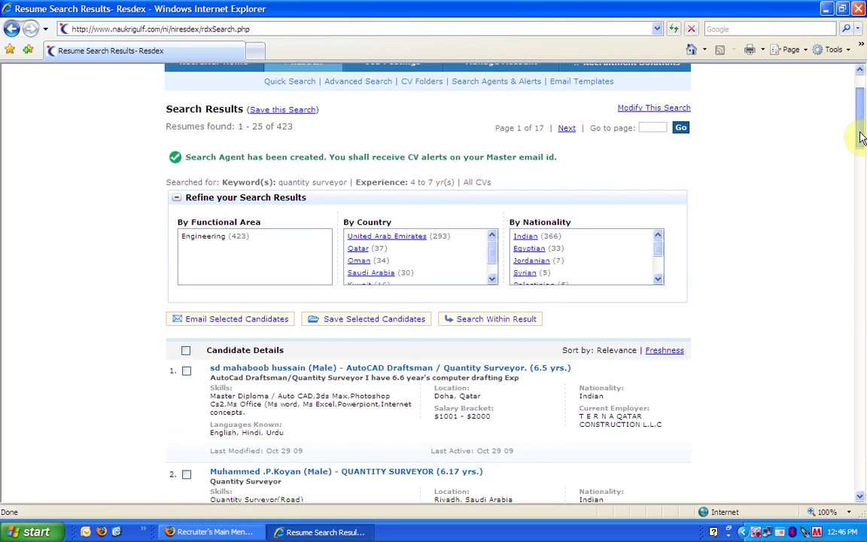
{"action": "left_click", "coordinate": [468, 319]}
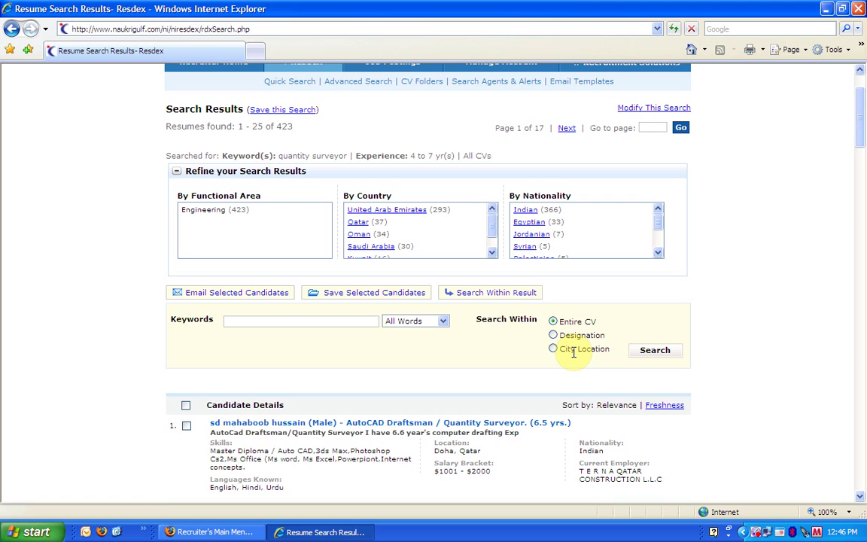
{"action": "left_click", "coordinate": [475, 295]}
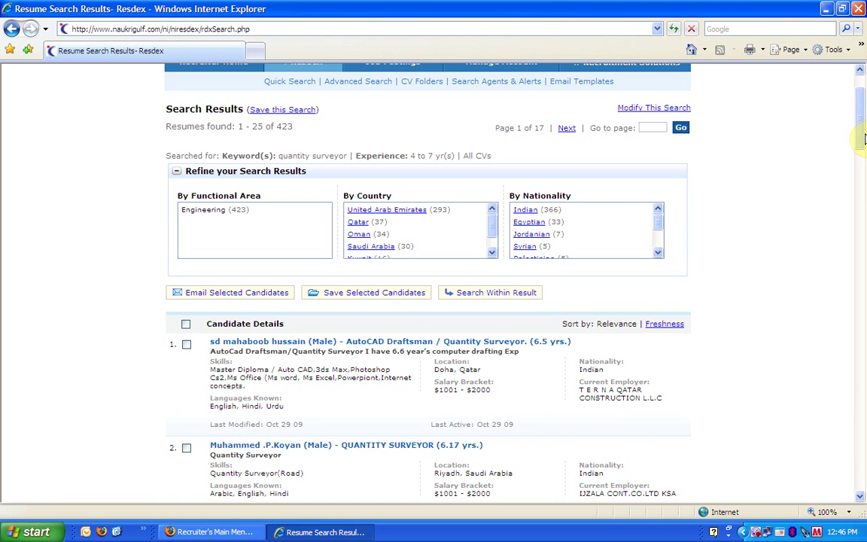
- Reopen the quantity surveyor search in modify mode
{"action": "left_click_drag", "start_coordinate": [861, 131], "coordinate": [861, 120]}
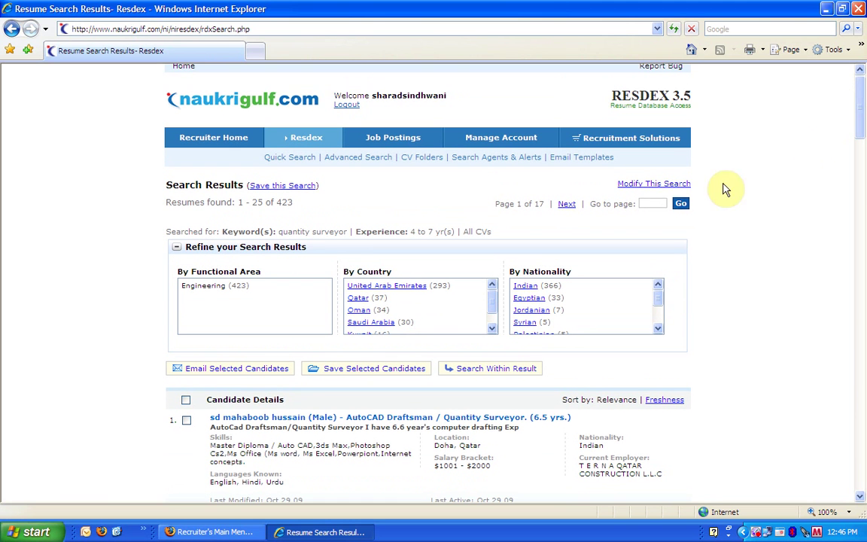
{"action": "left_click", "coordinate": [647, 186]}
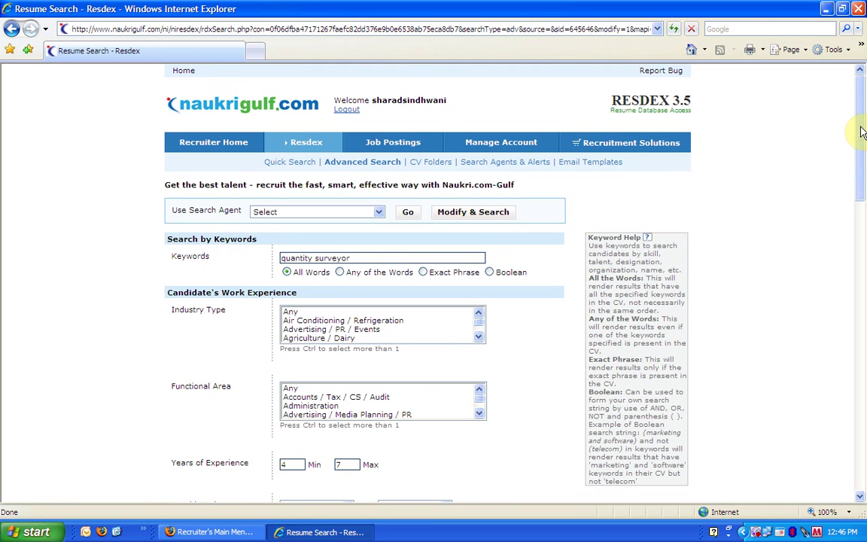
{"action": "mouse_move", "coordinate": [858, 131]}
{"action": "left_mouse_down"}
{"action": "mouse_move", "coordinate": [863, 251]}
{"action": "mouse_move", "coordinate": [863, 116]}
{"action": "left_mouse_up"}
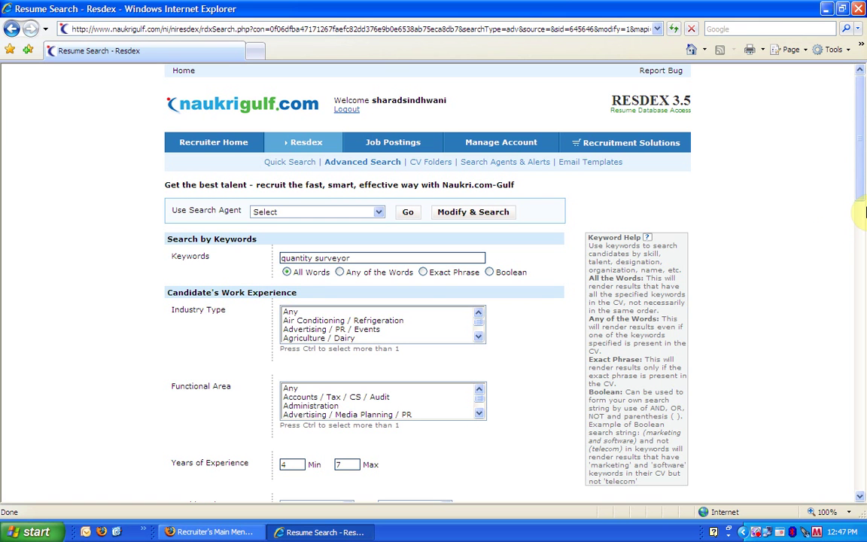
{"action": "scroll", "coordinate": [858, 163], "scroll_direction": "down", "scroll_amount": 5}
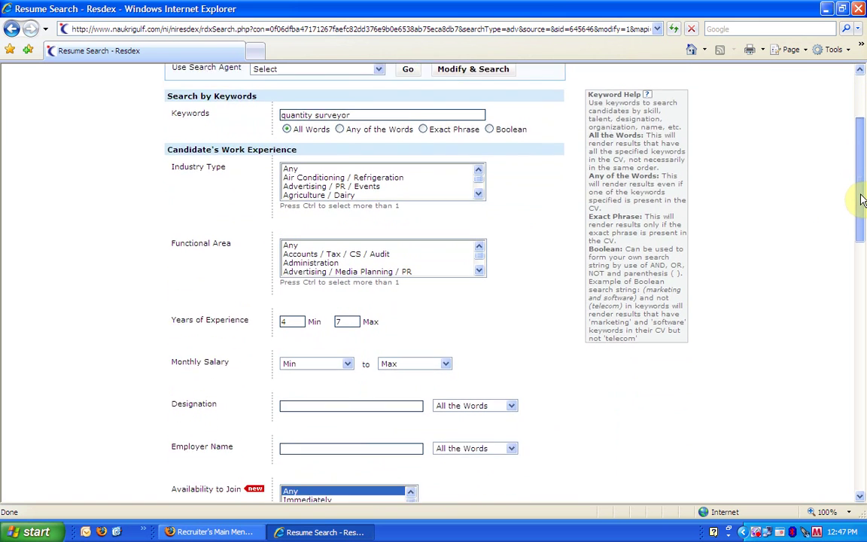
- Set the monthly salary range to a $4001 minimum and an $8000 maximum
{"action": "left_click", "coordinate": [347, 315]}
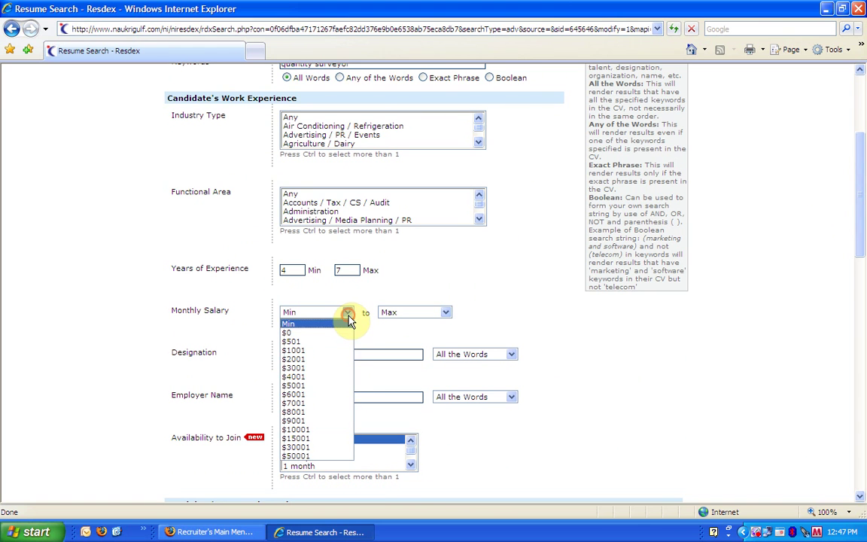
{"action": "left_click", "coordinate": [349, 377]}
{"action": "left_click", "coordinate": [428, 315]}
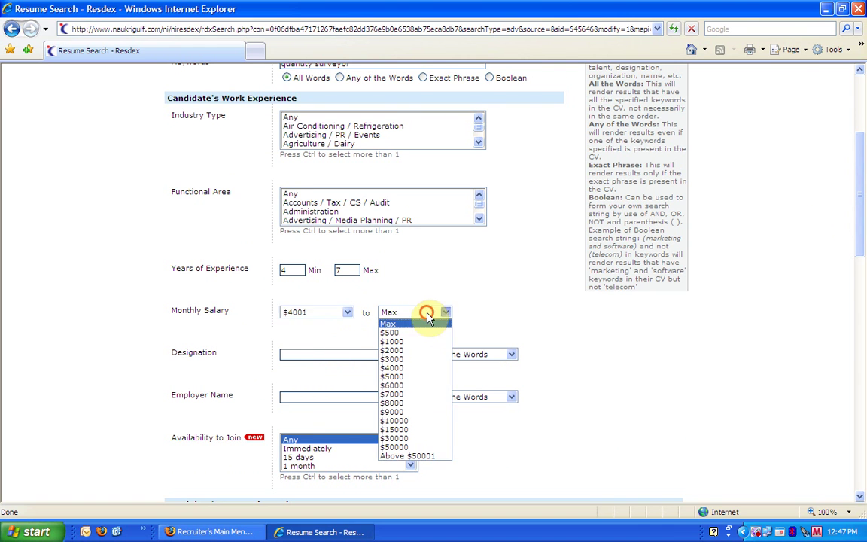
{"action": "left_click", "coordinate": [427, 402]}
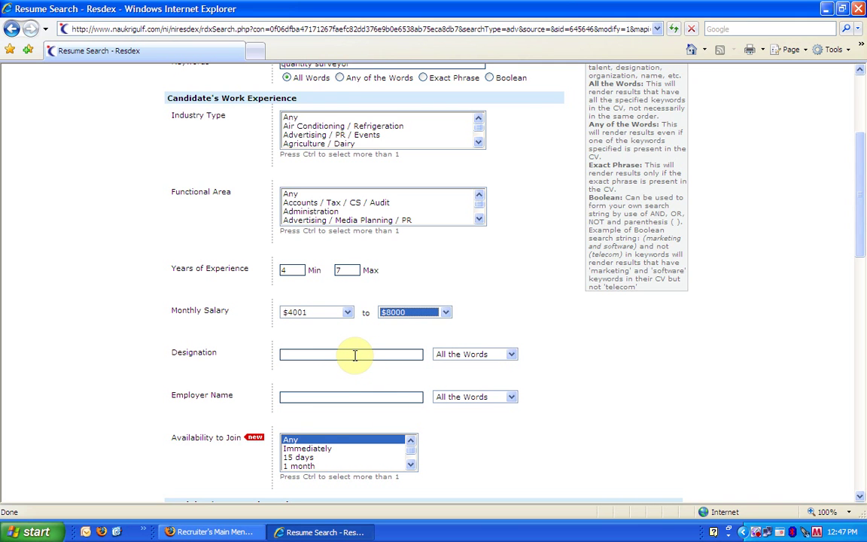
{"action": "left_click", "coordinate": [354, 353]}
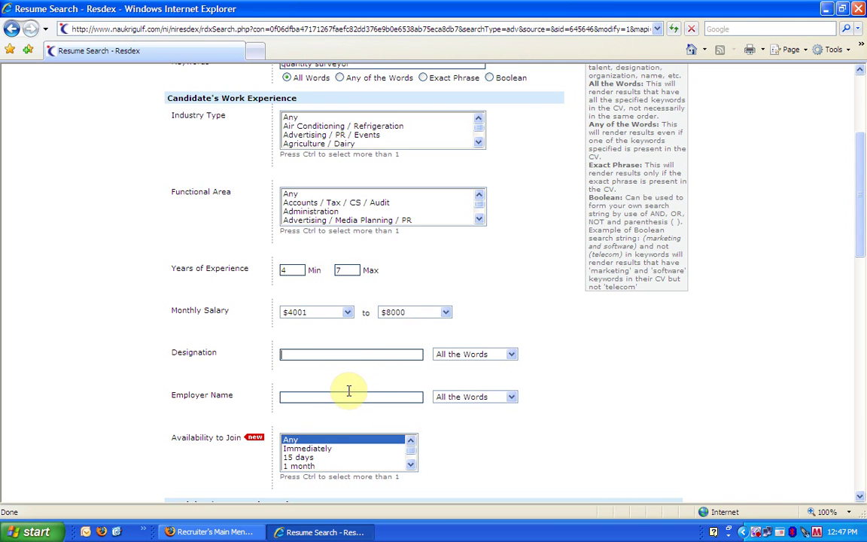
{"action": "left_click", "coordinate": [325, 396]}
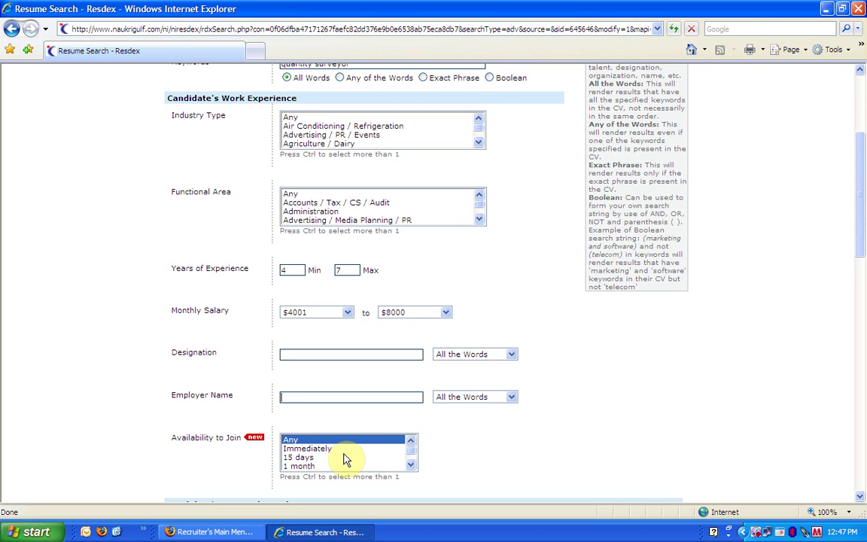
{"action": "left_click_drag", "start_coordinate": [861, 189], "coordinate": [860, 305]}
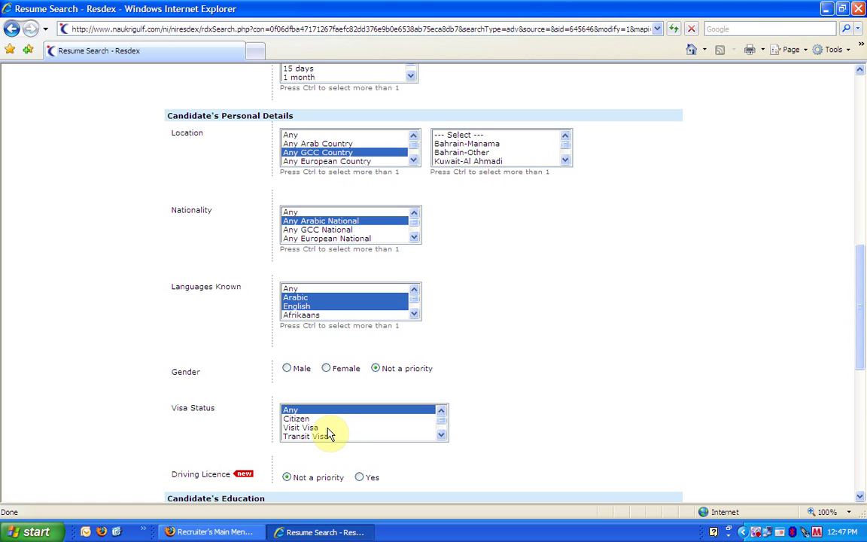
- Set Driving Licence to Yes and keep CV freshness at No Preference - All CVs
{"action": "left_click", "coordinate": [359, 477]}
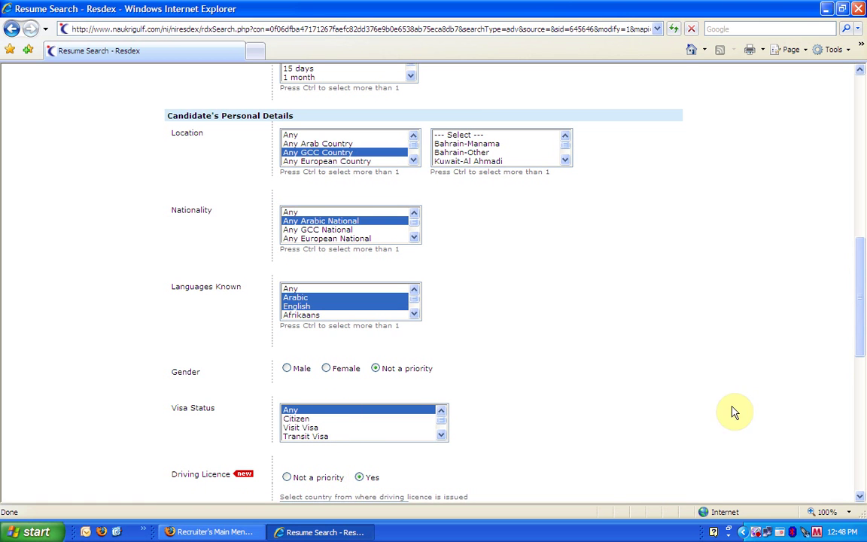
{"action": "left_click_drag", "start_coordinate": [860, 285], "coordinate": [861, 389]}
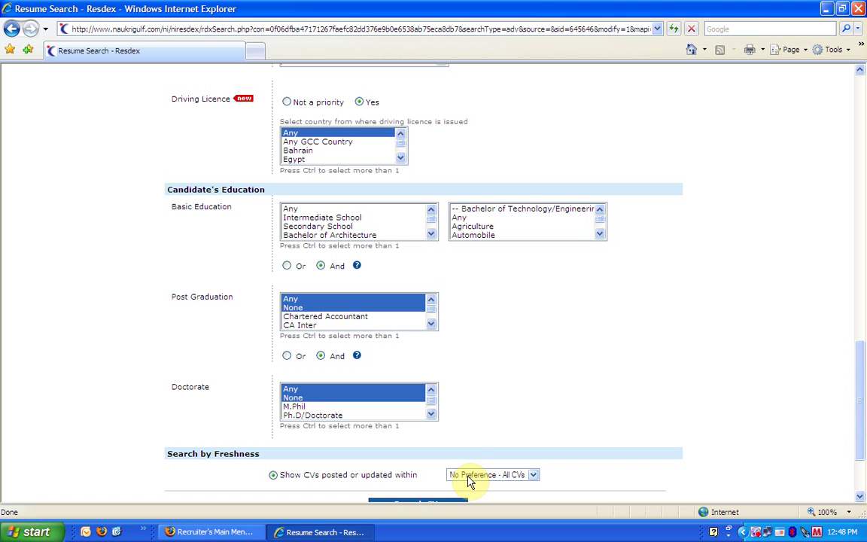
{"action": "left_click_drag", "start_coordinate": [859, 413], "coordinate": [859, 444]}
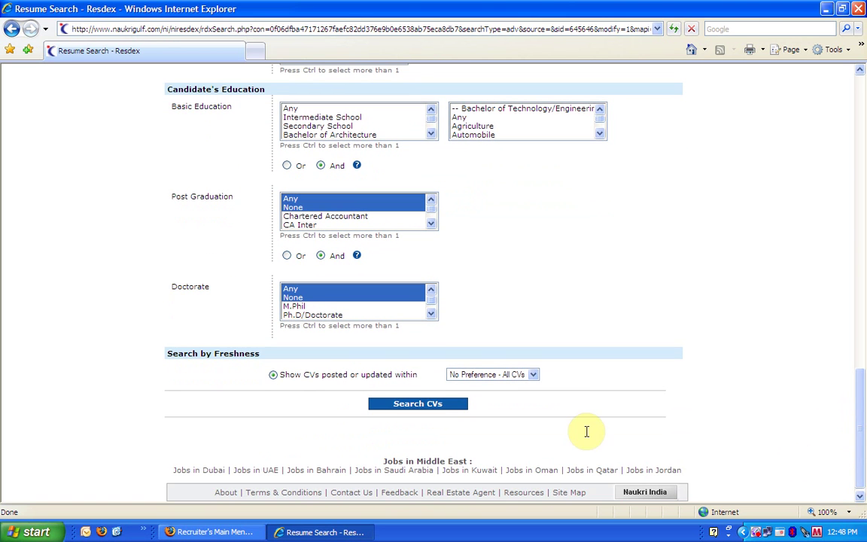
{"action": "left_click", "coordinate": [530, 379]}
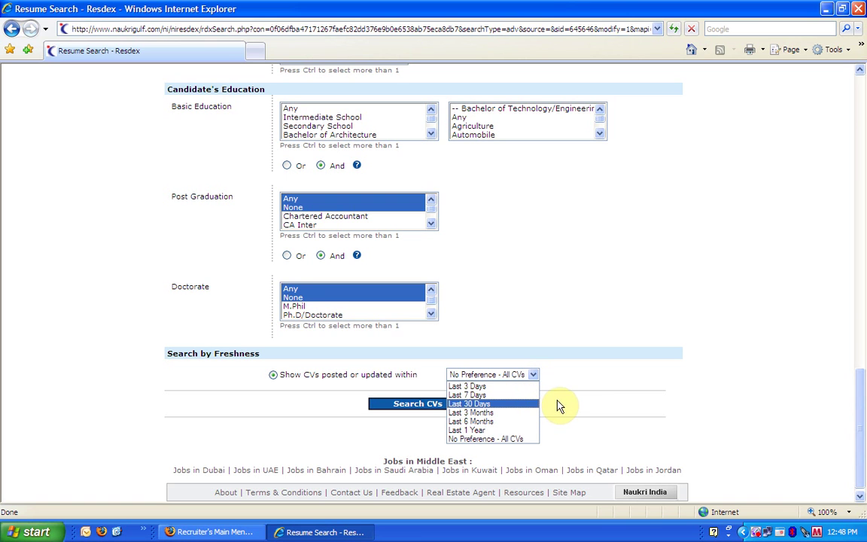
{"action": "left_click", "coordinate": [556, 403]}
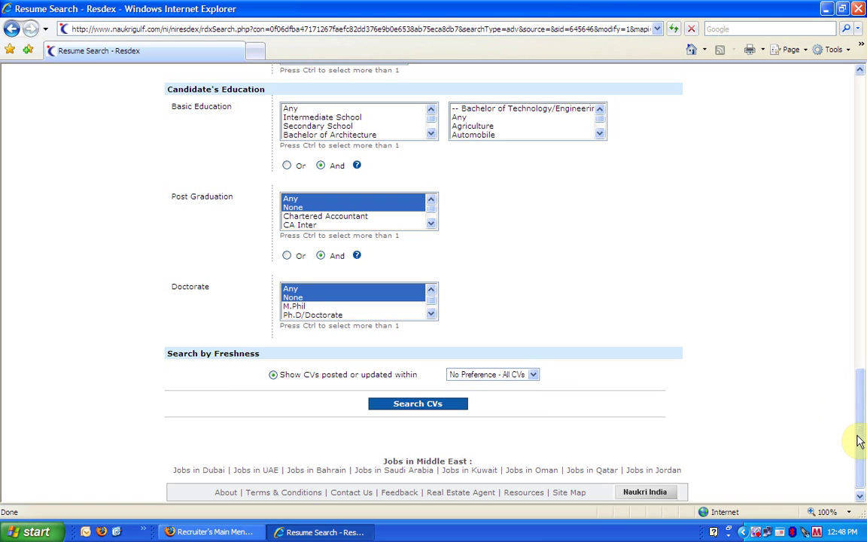
{"action": "left_click_drag", "start_coordinate": [861, 447], "coordinate": [860, 136]}
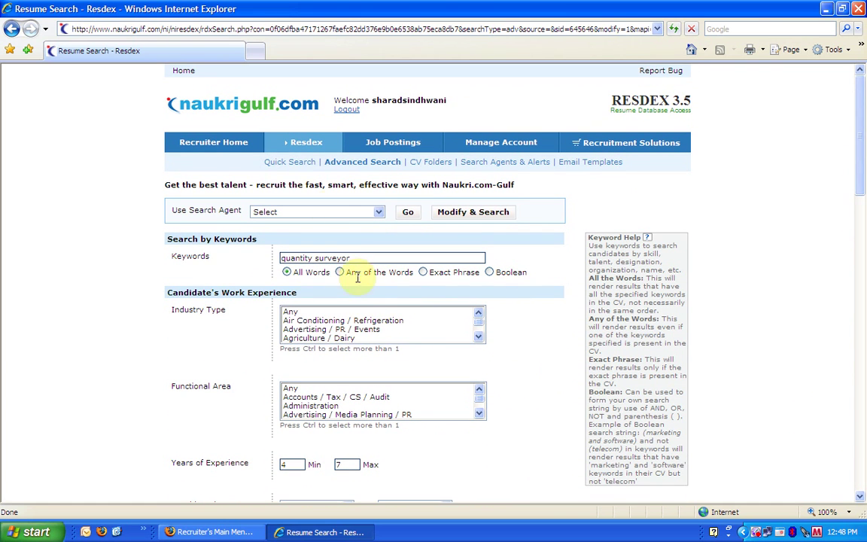
- Switch to the Quick Search form under the Resdex tab
{"action": "left_click", "coordinate": [290, 164]}
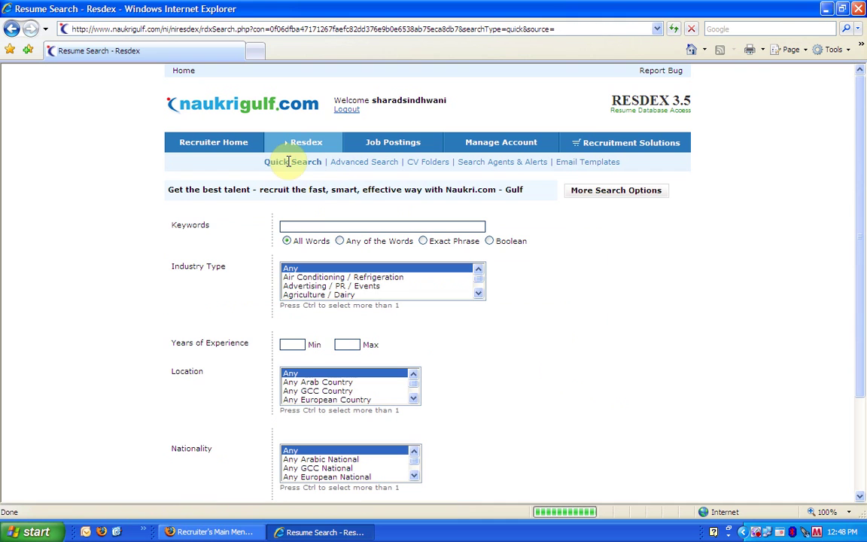
{"action": "left_click_drag", "start_coordinate": [858, 164], "coordinate": [861, 176]}
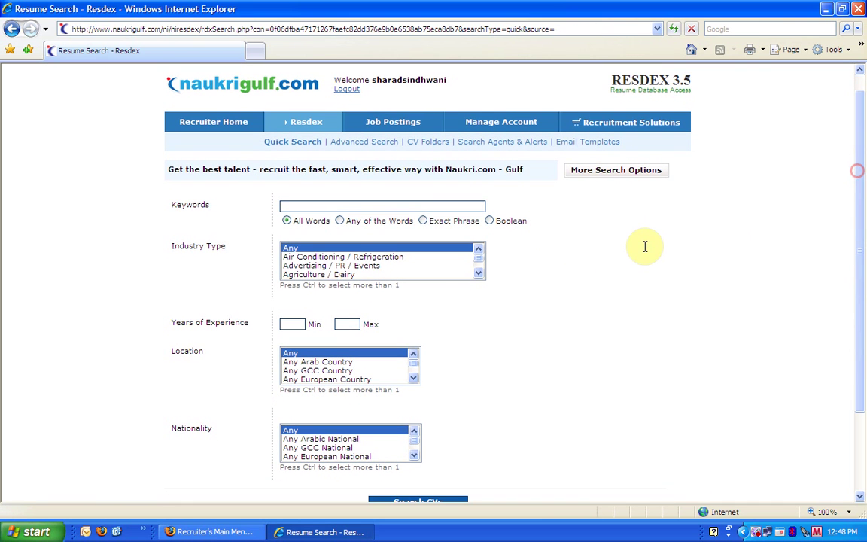